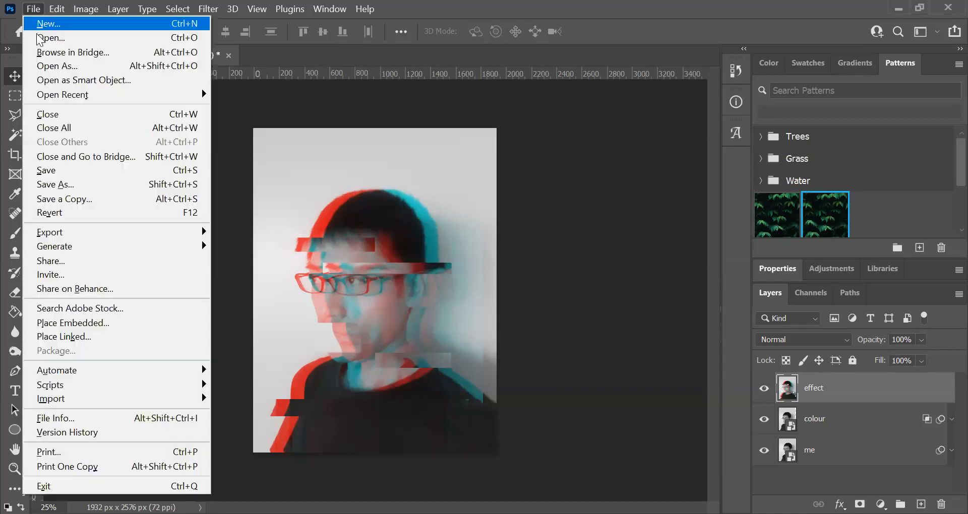
- Try to open the photo 20210827_100234 from the 2021-08 pictures folder
left_click(37, 37)
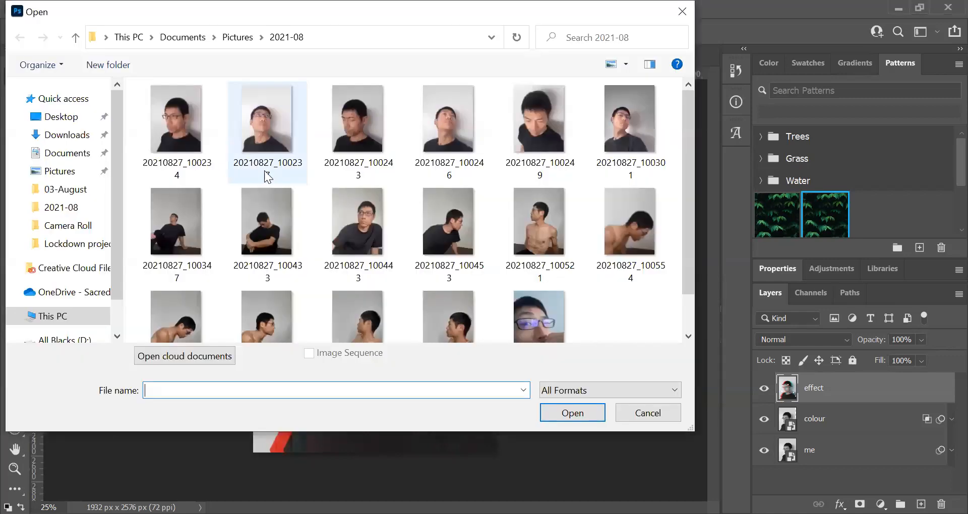
left_click(268, 129)
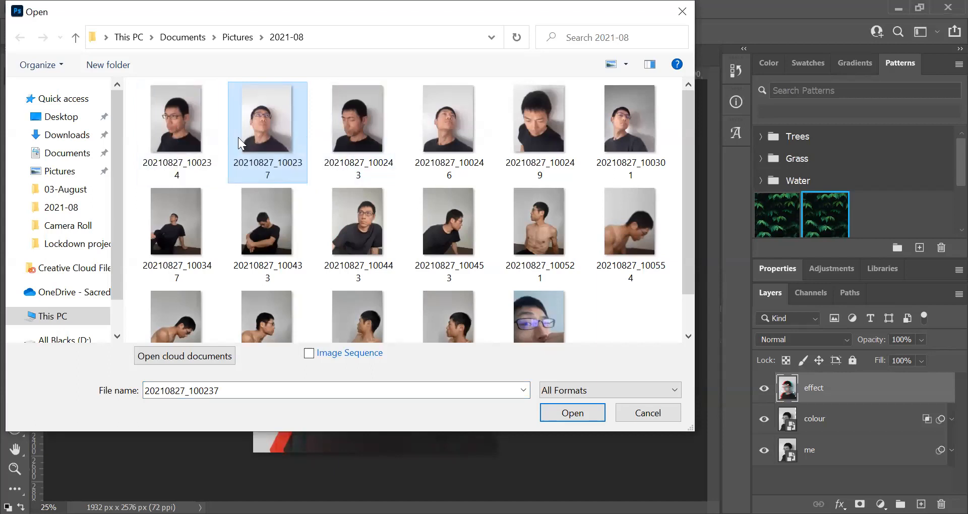
left_click(179, 132)
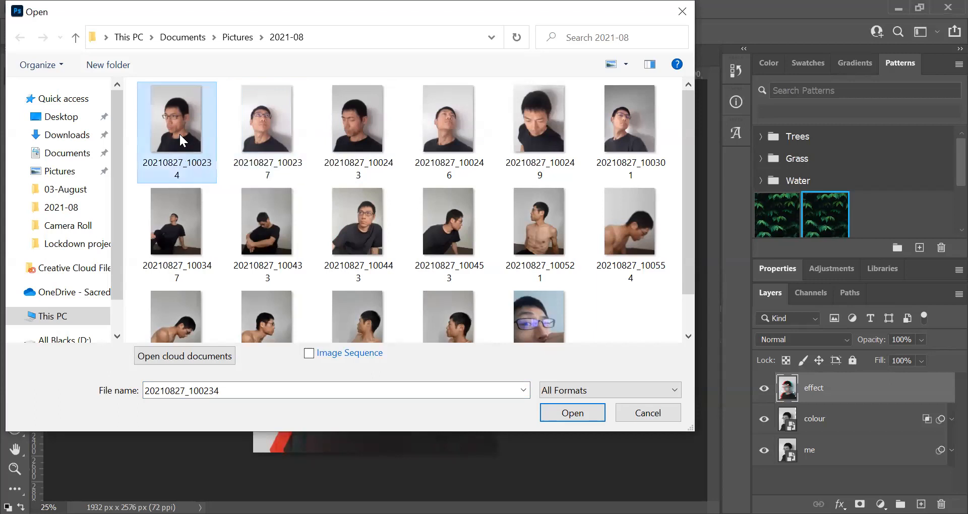
left_click(580, 414)
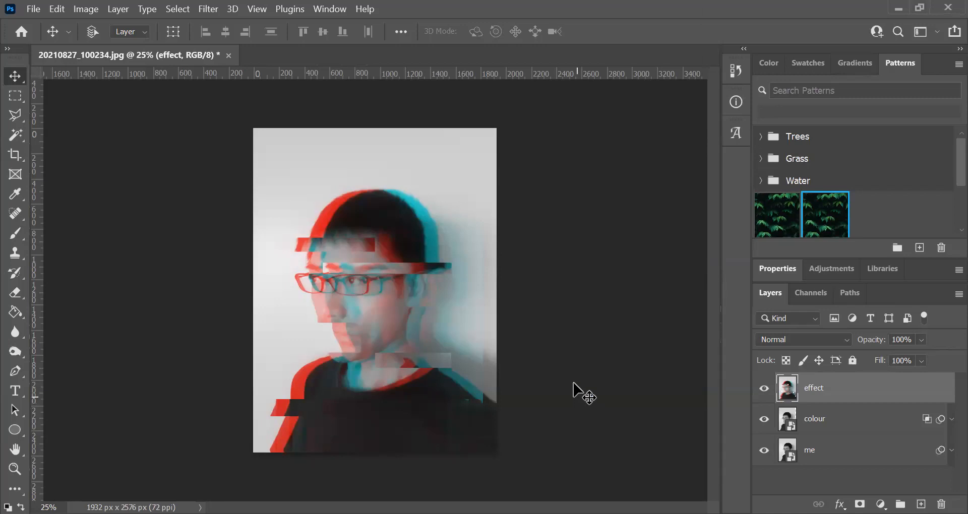
- Open the photo 20210827_100237 from the 2021-08 pictures folder
left_click(33, 9)
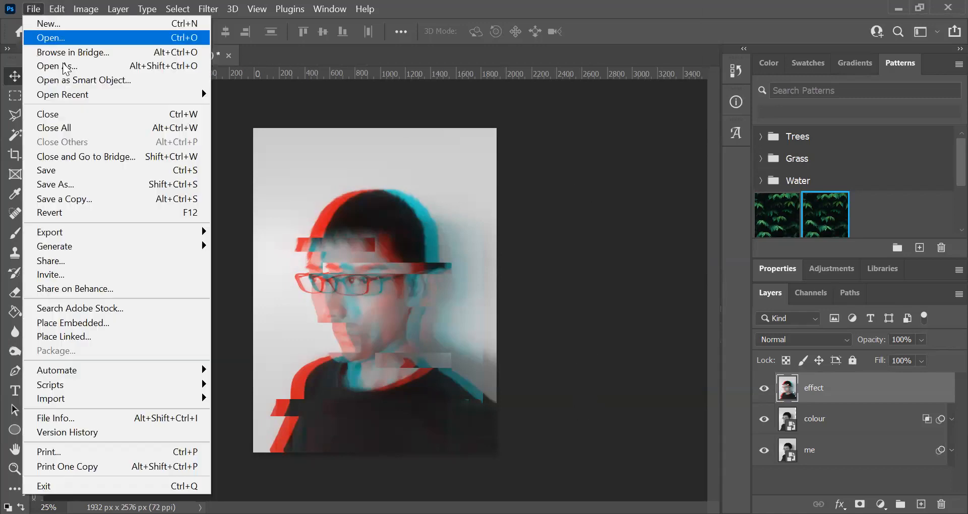
left_click(47, 39)
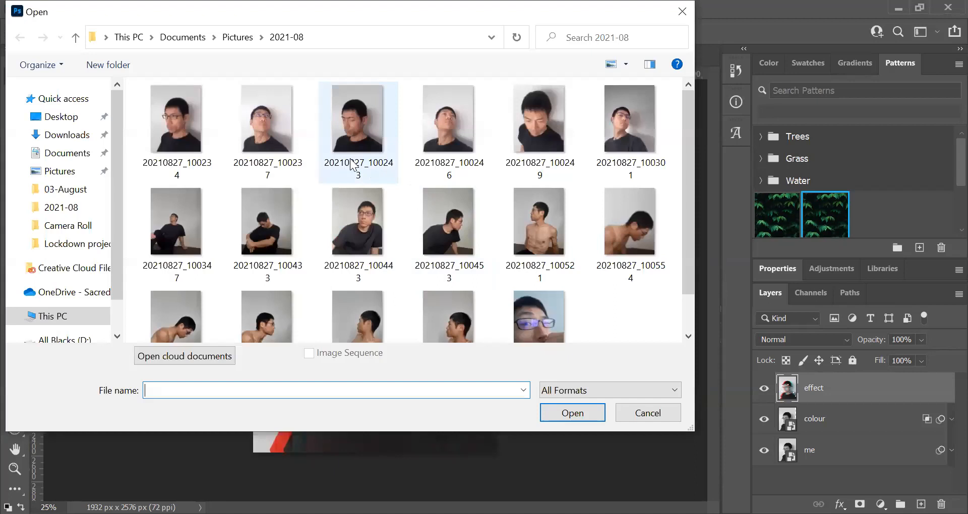
left_click(278, 131)
left_click(575, 414)
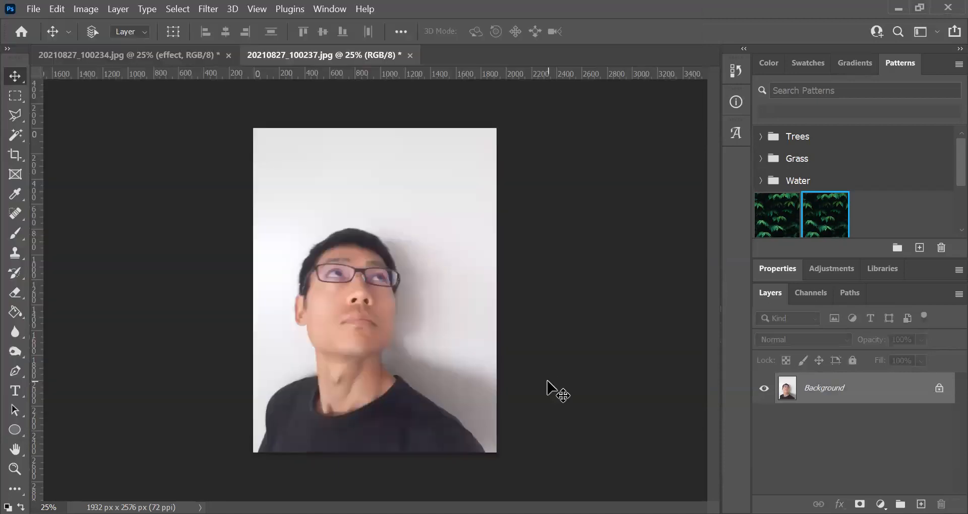
- Unlock the Background layer and convert it to a smart object
left_click(940, 390)
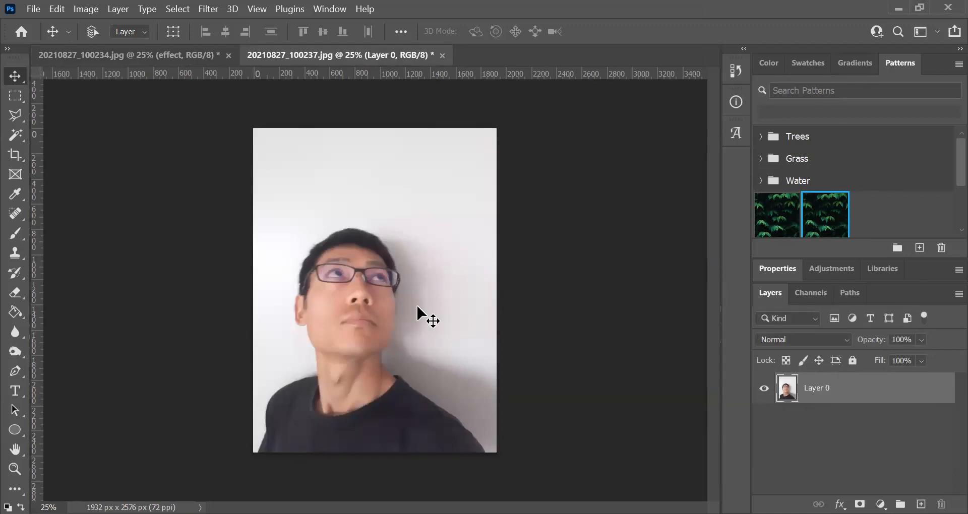
right_click(819, 386)
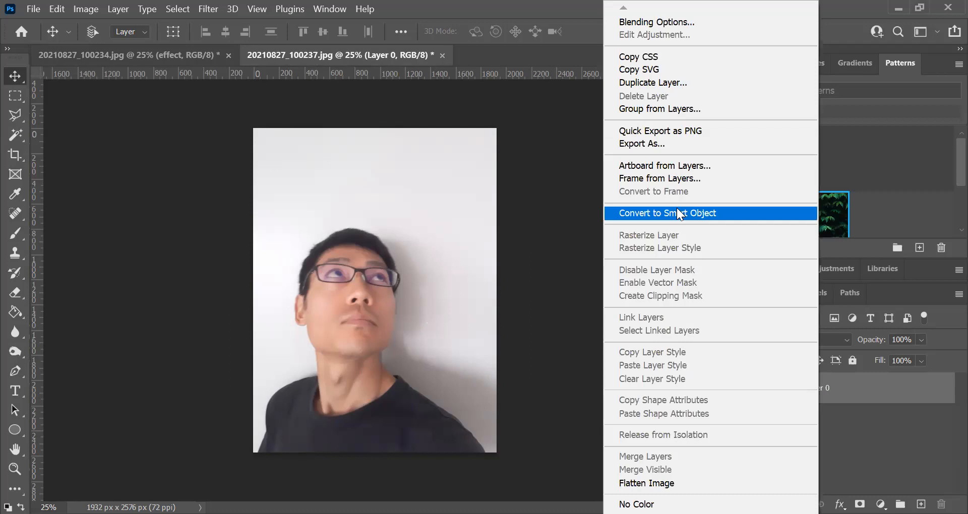
left_click(703, 212)
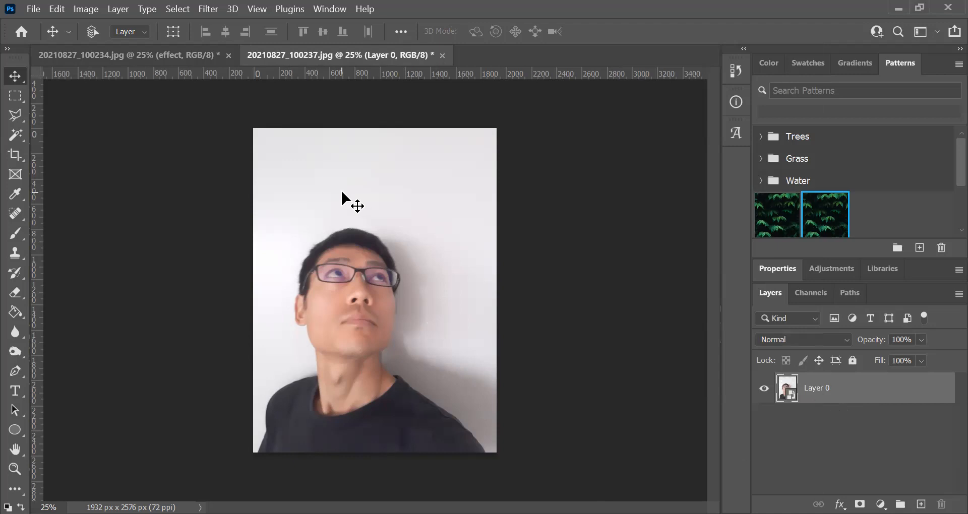
- Make the photo layer black and white with a Hue/Saturation adjustment at saturation -100, and collapse its smart filter list
left_click(87, 9)
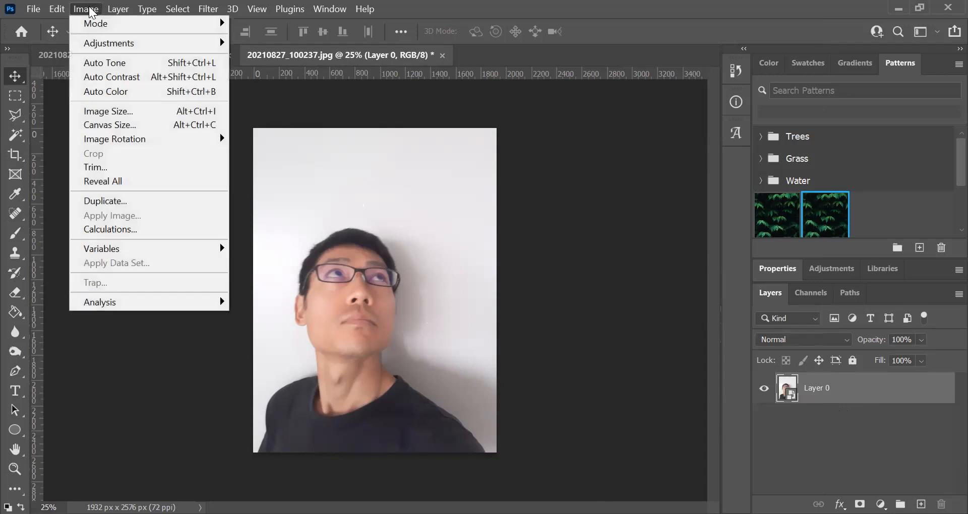
mouse_move(102, 42)
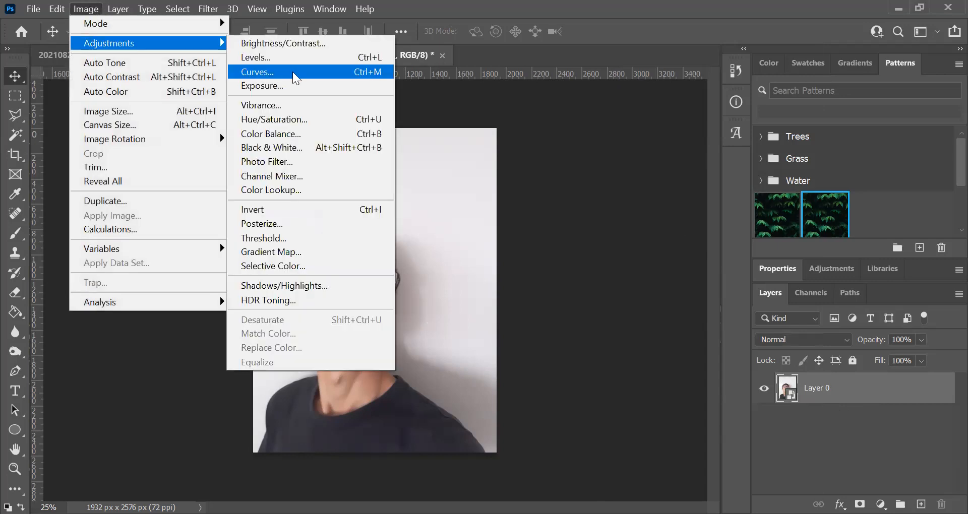
left_click(288, 119)
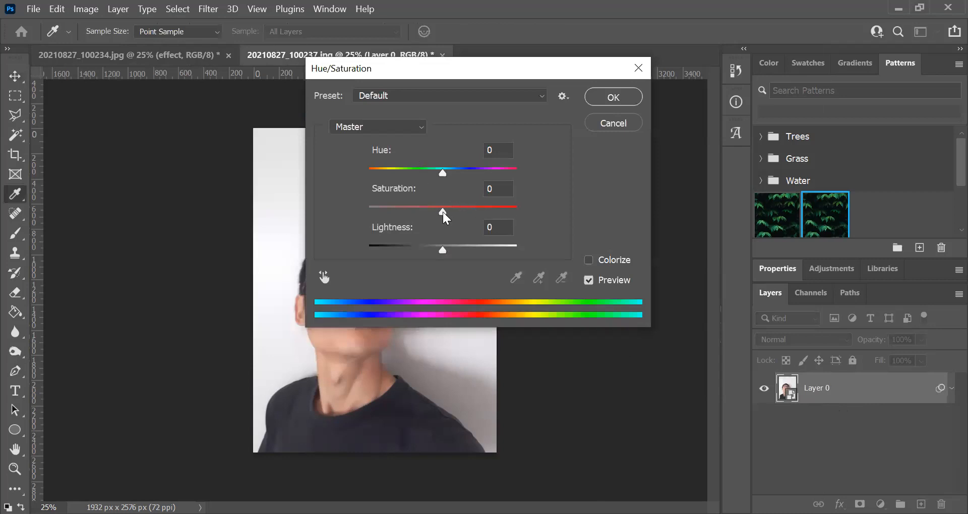
left_click_drag(442, 212, 365, 204)
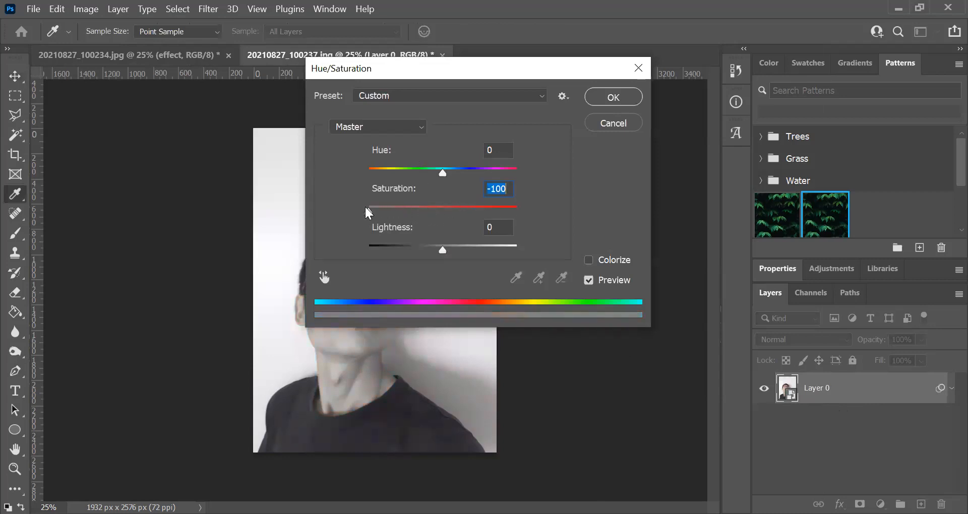
left_click(622, 97)
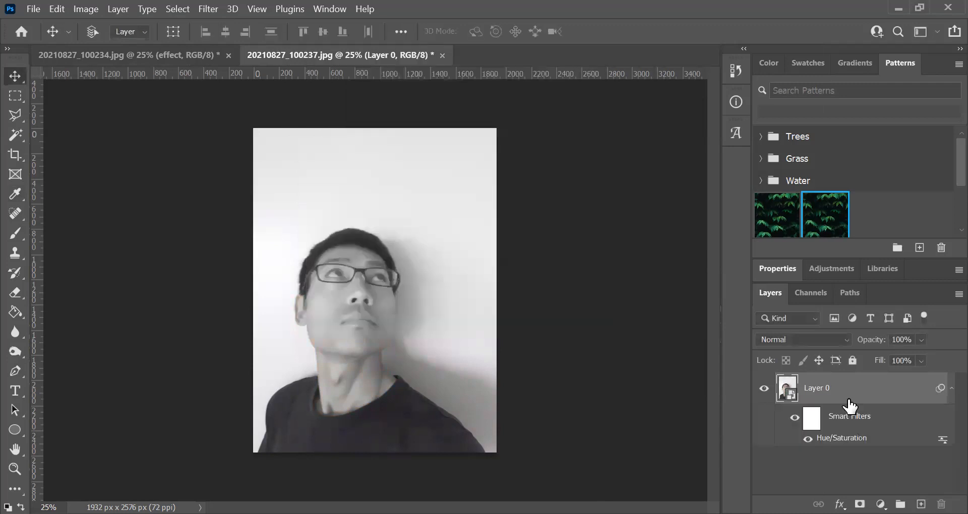
left_click(943, 391)
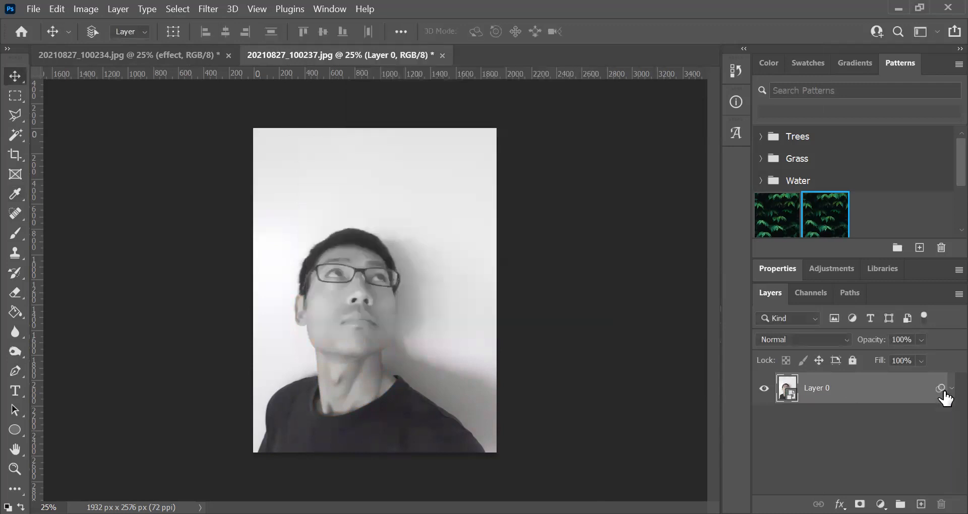
- Duplicate the desaturated photo layer and name the copy "colour"
right_click(825, 394)
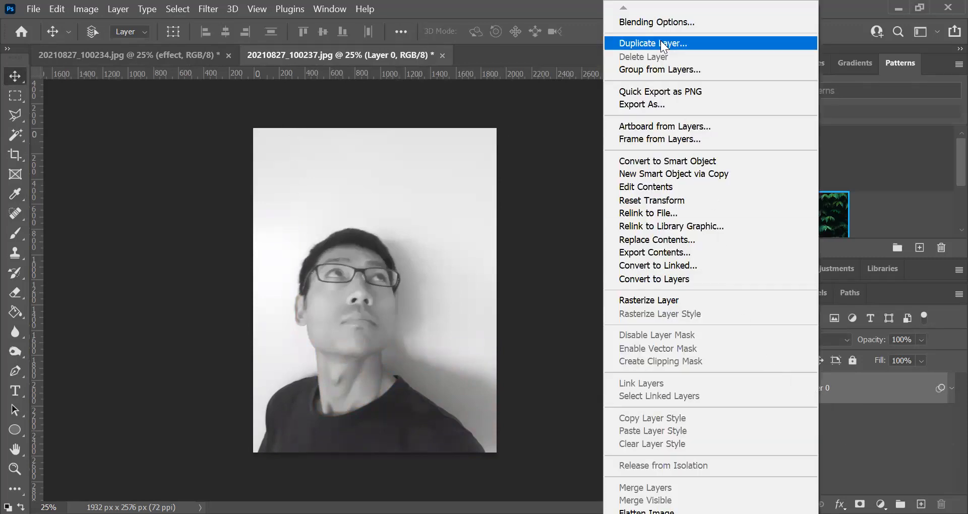
key("Return")
left_click(610, 133)
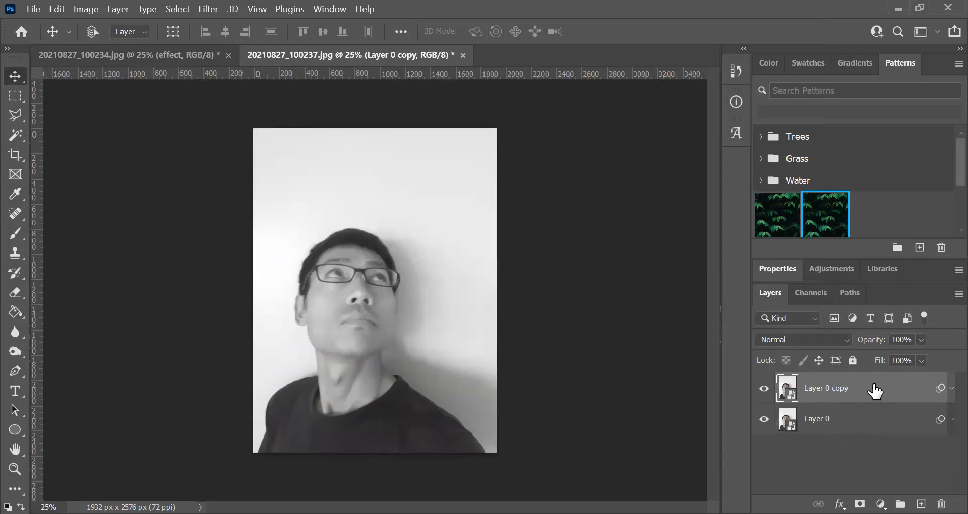
double_click(823, 389)
type("colour")
key("Return")
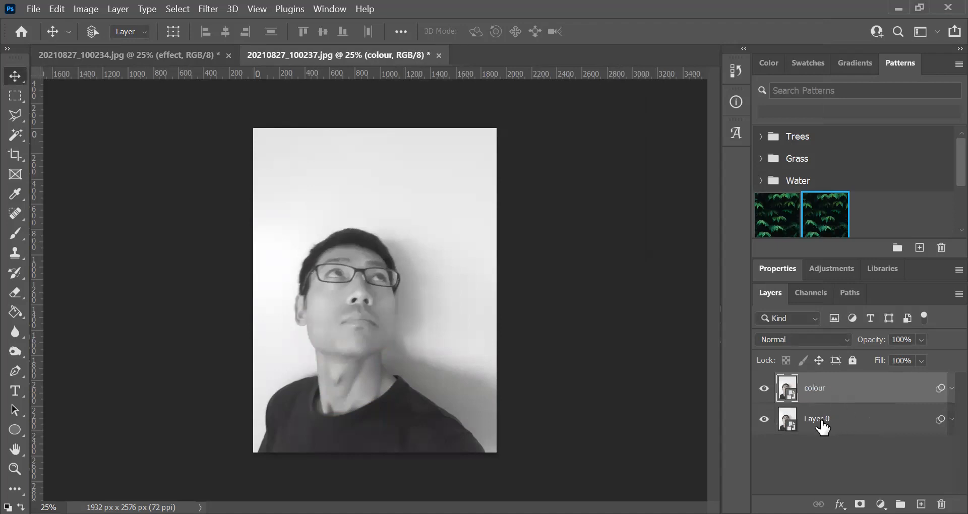
- Rename the original photo layer underneath as "me"
double_click(821, 419)
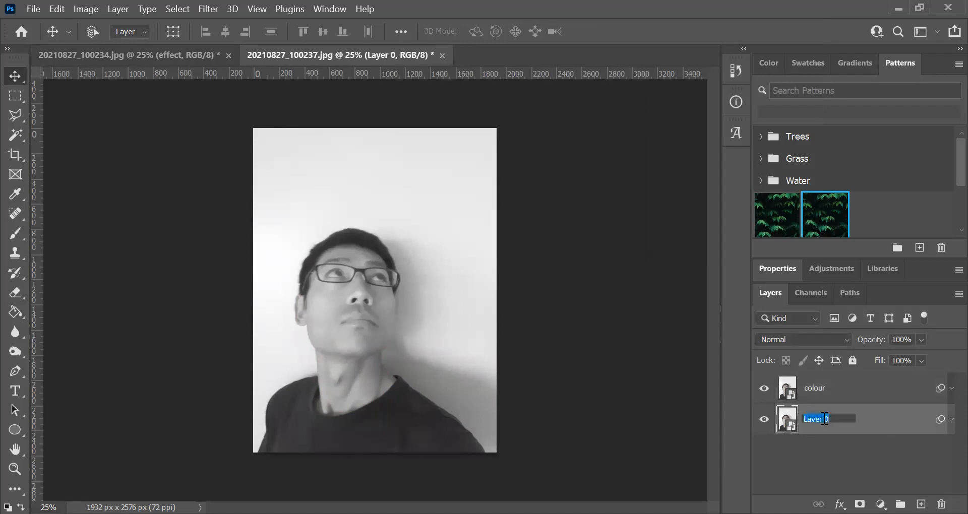
type("me")
key("Return")
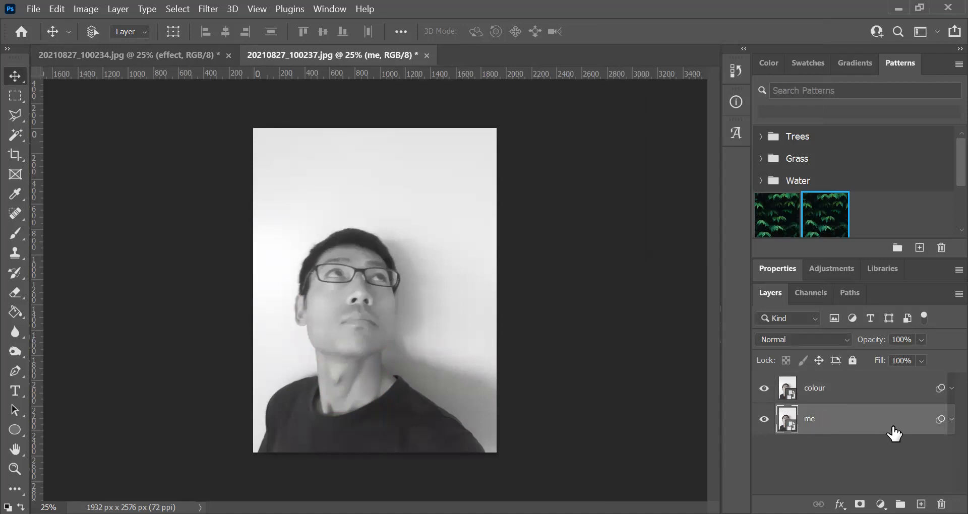
- Turn off the red (R) channel in the blending options of the colour layer
left_click(821, 394)
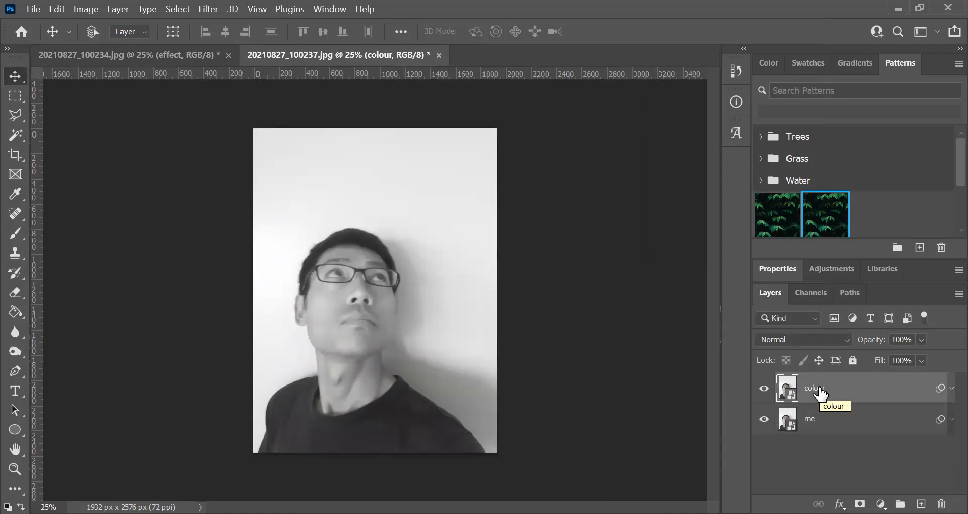
right_click(822, 391)
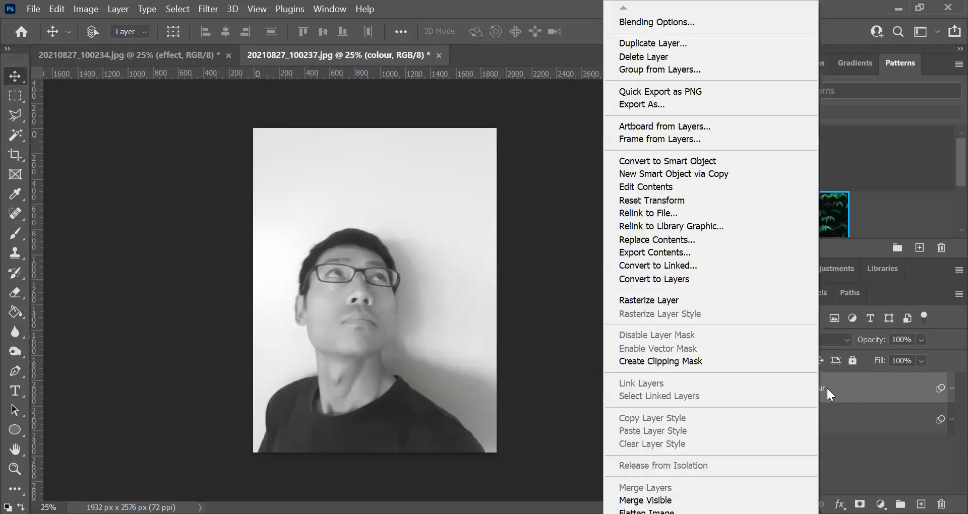
left_click(675, 21)
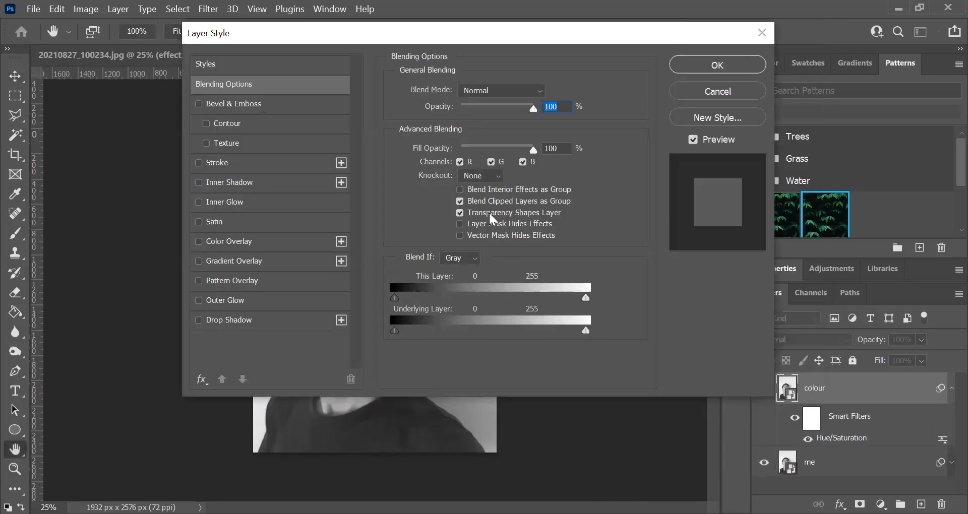
left_click(459, 162)
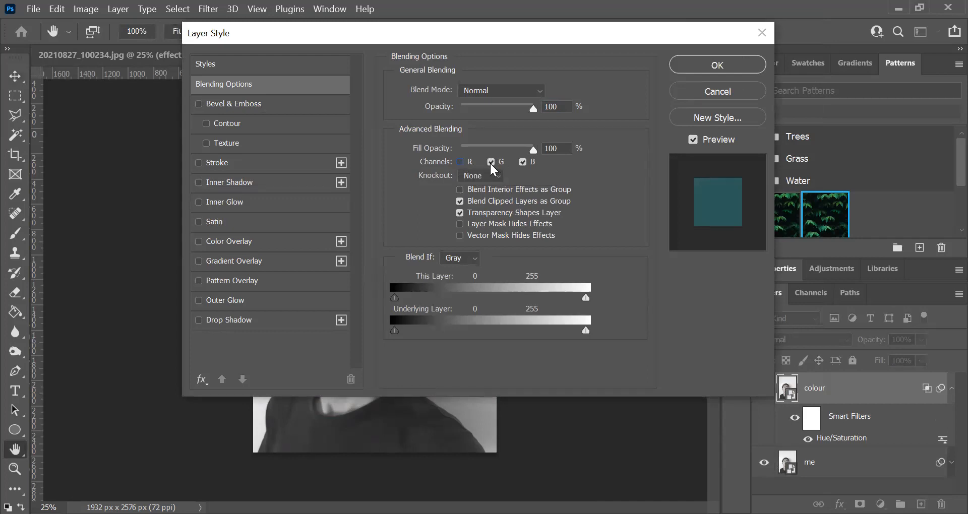
left_click(737, 72)
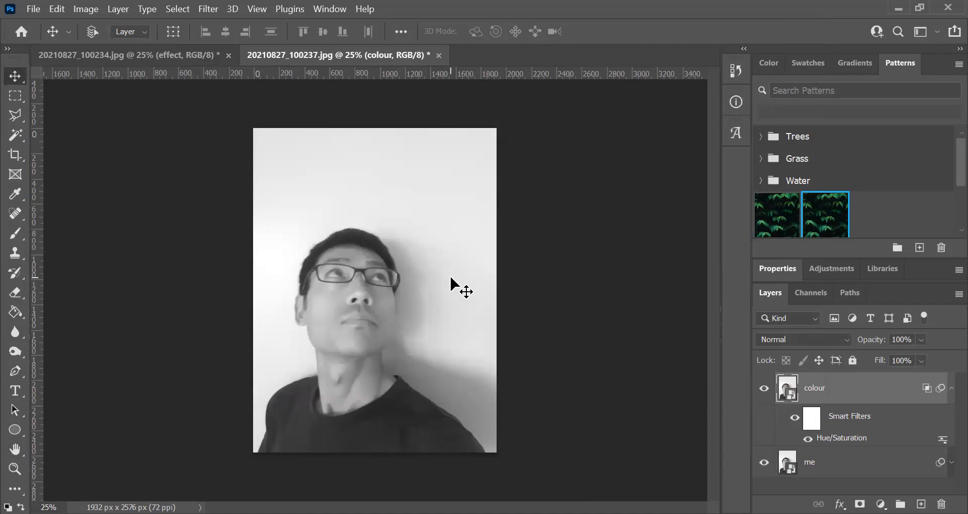
- Shift the colour layer horizontally to the right so cyan and red fringes outline the figure, and collapse its smart filter list
key("shift+Right")
key("shift+Right")
key("shift+Right")
key("shift+Right")
key("shift+Right")
key("shift+Right")
key("shift+Right")
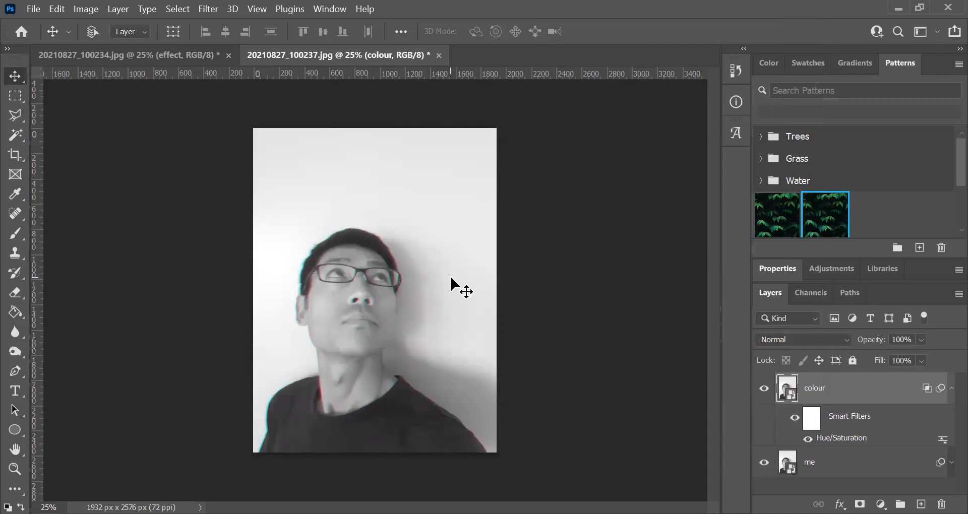
key("shift+Right")
key("shift+Right")
key("shift+Right")
key("shift+Right")
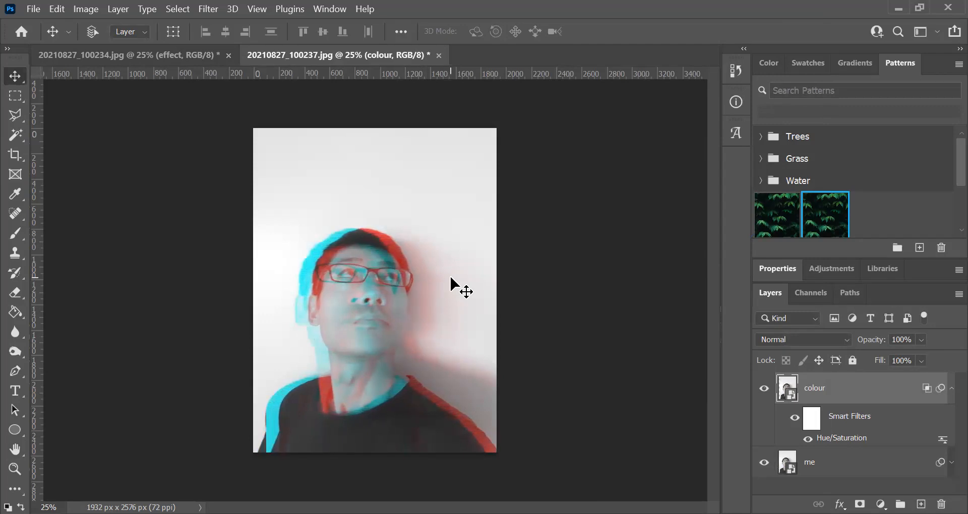
key("shift+Right")
key("shift+Right")
key("shift+Right")
key("shift+Right")
key("shift+Right")
key("shift+Right")
key("shift+Right")
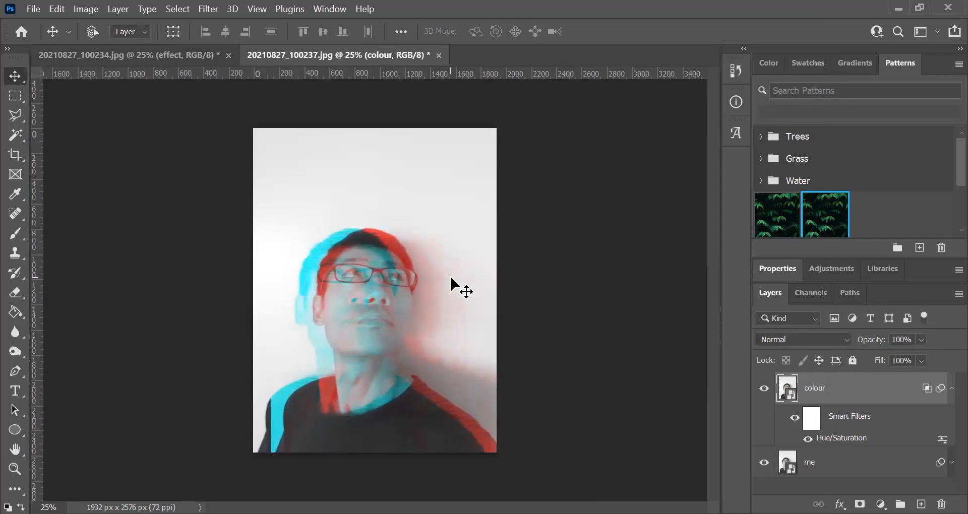
key("shift+Right")
key("shift+Right")
key("shift+Right")
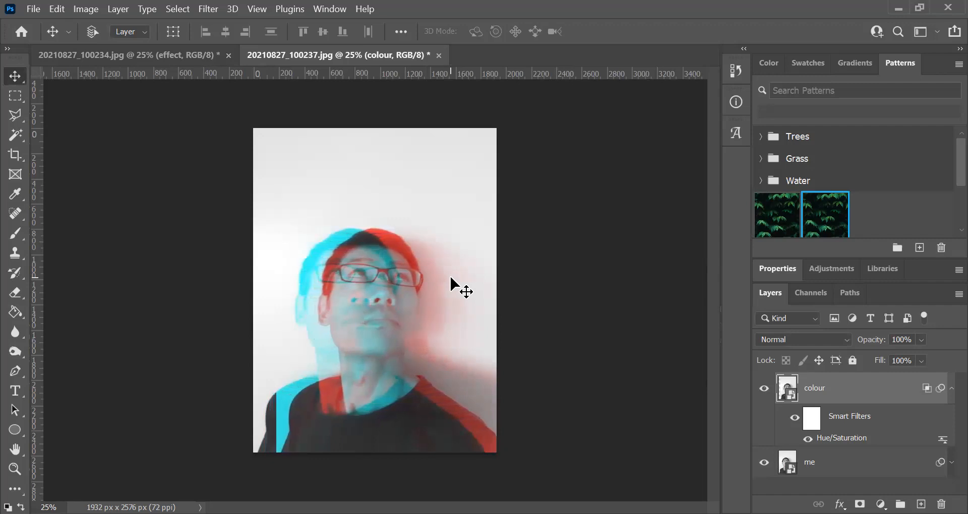
key("shift+Left")
key("shift+Left")
key("shift+Left")
key("shift+Left")
key("shift+Left")
key("shift+Left")
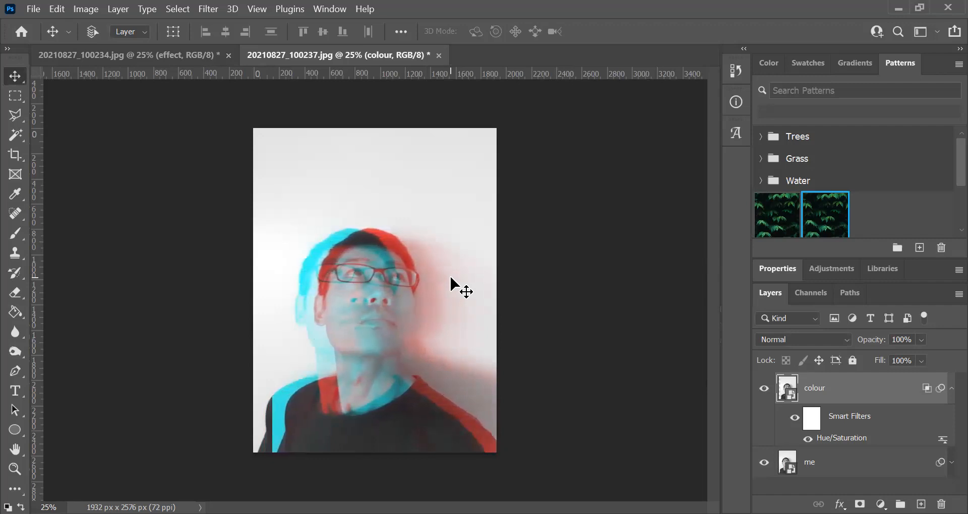
key("shift+Left")
key("shift+Left")
key("shift+Left")
key("shift+Left")
key("shift+Left")
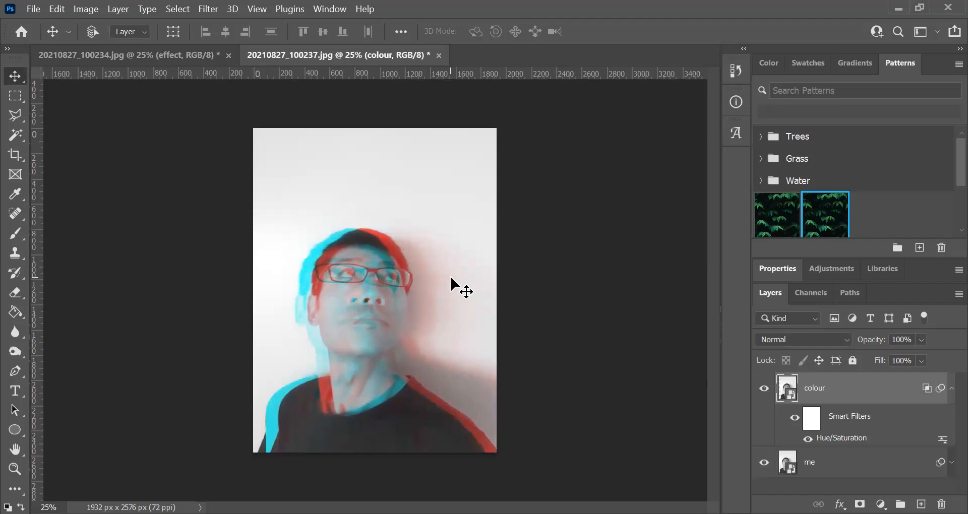
key("shift+Right")
key("shift+Right")
key("shift+Right")
key("shift+Right")
key("shift+Right")
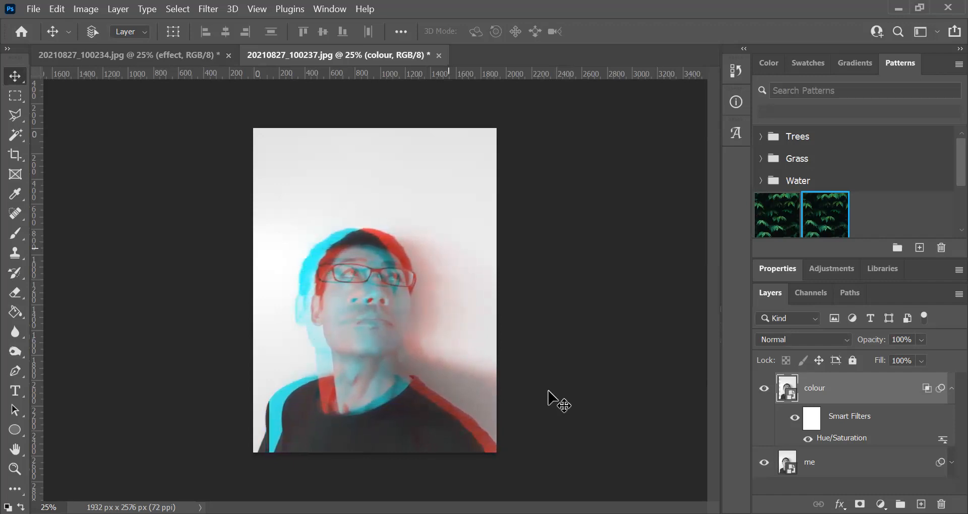
key("shift+Left")
key("shift+Left")
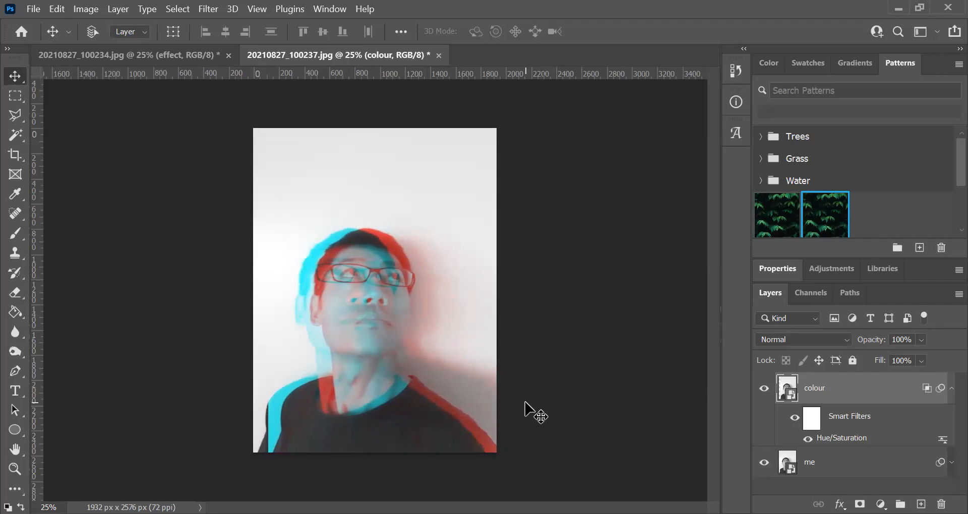
left_click(952, 388)
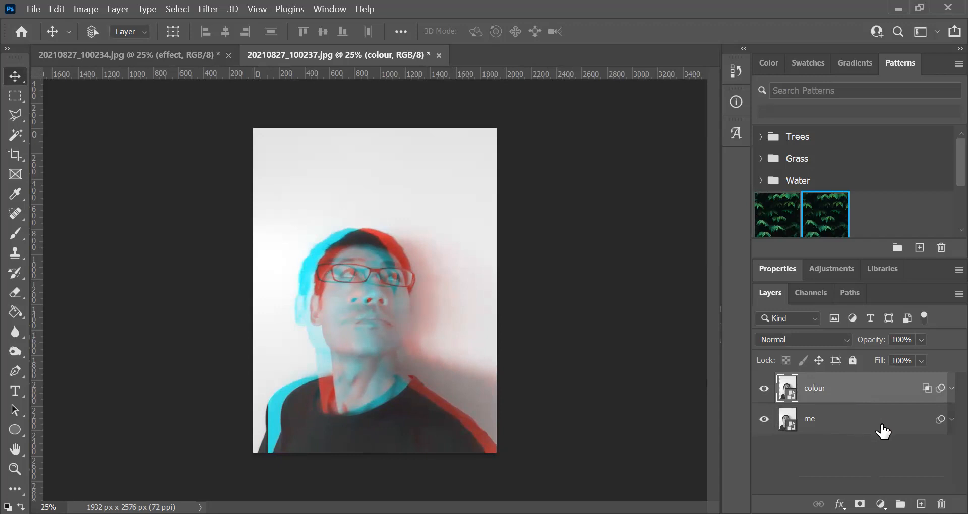
- Duplicate the "colour" and "me" layers together and merge the two copies into a single layer
left_click(841, 429, "shift")
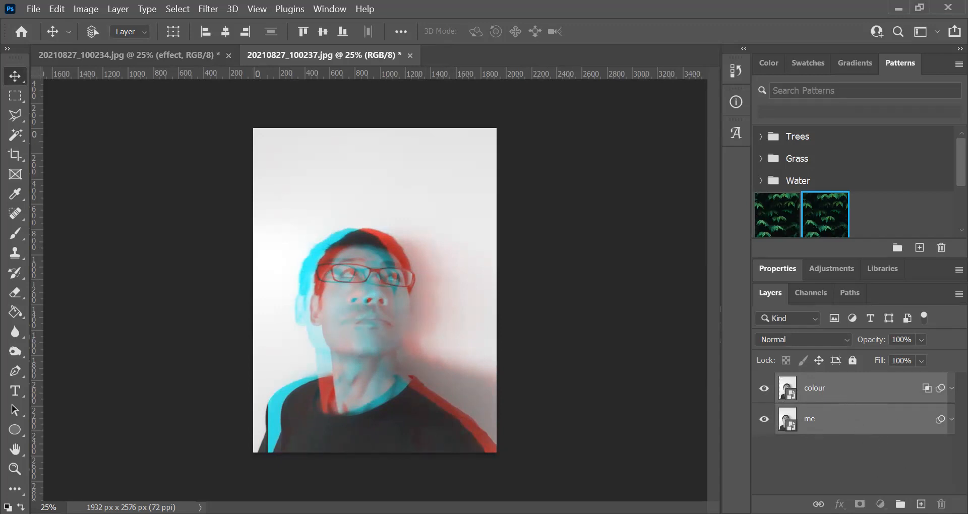
key("ctrl+j")
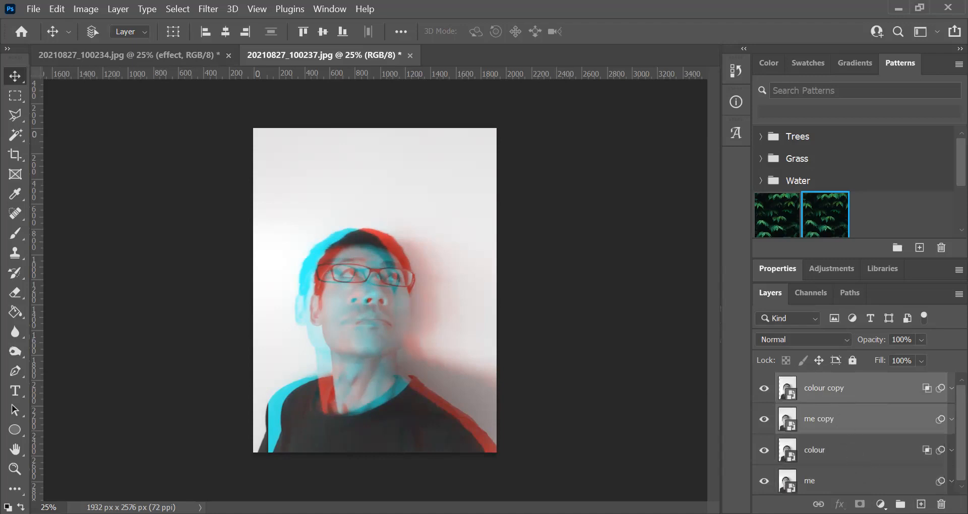
right_click(836, 389)
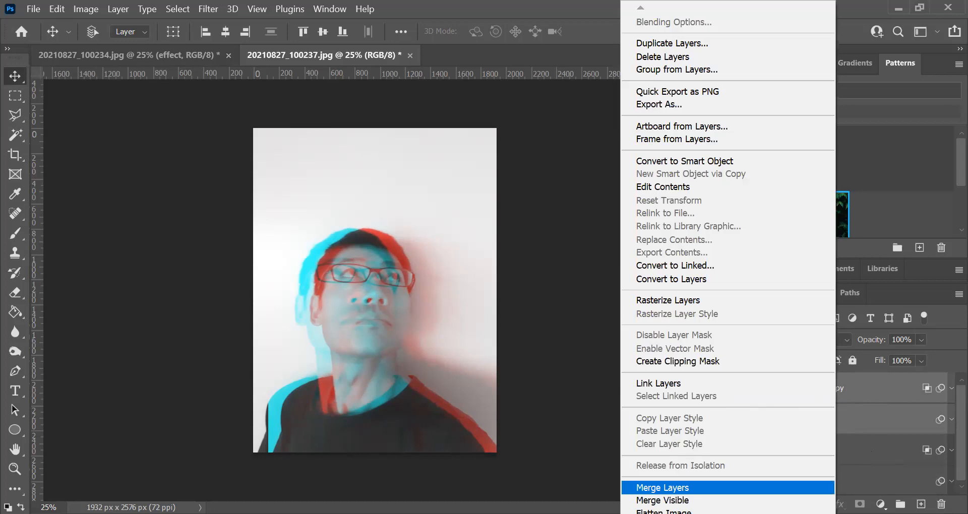
left_click(716, 487)
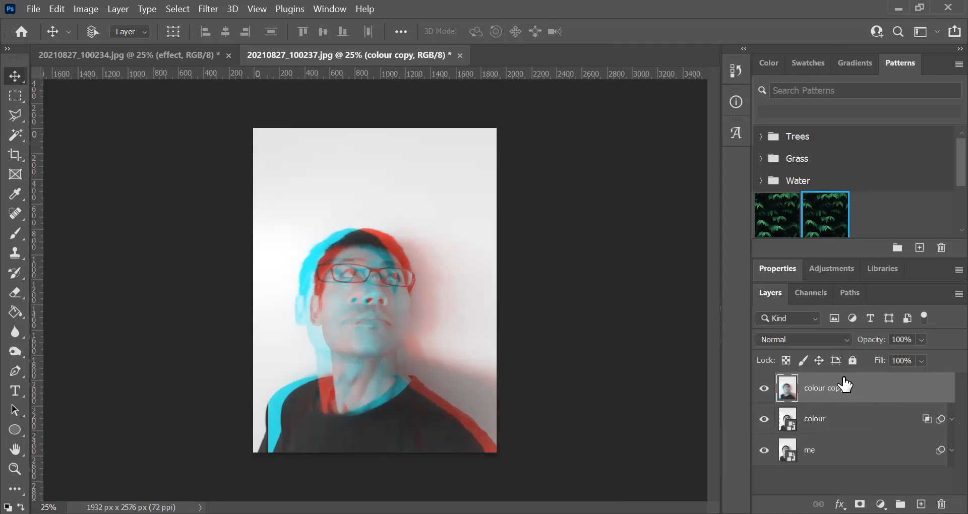
- Select a rectangular strip across the glasses with the Normal marquee style, shift it about 88 px left, and deselect
left_click(16, 99)
left_click_drag(16, 100, 74, 94)
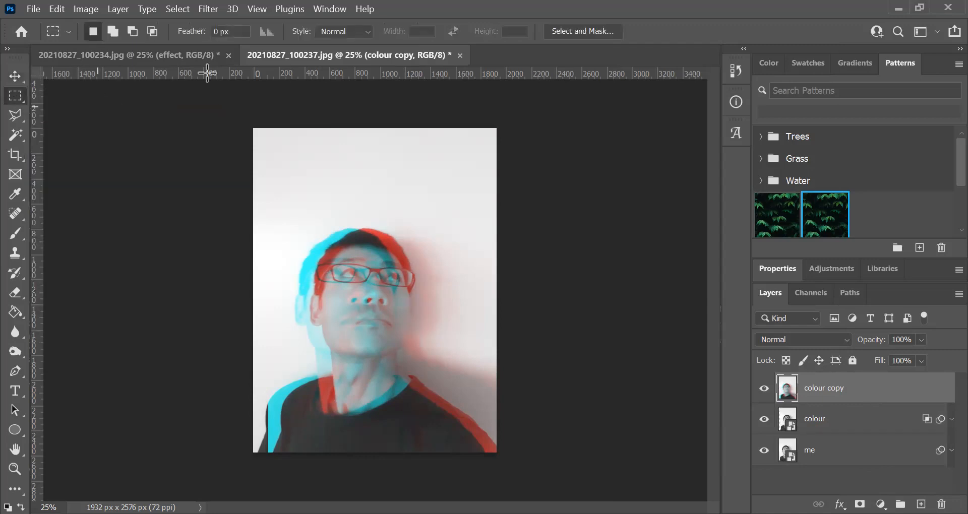
left_click(353, 29)
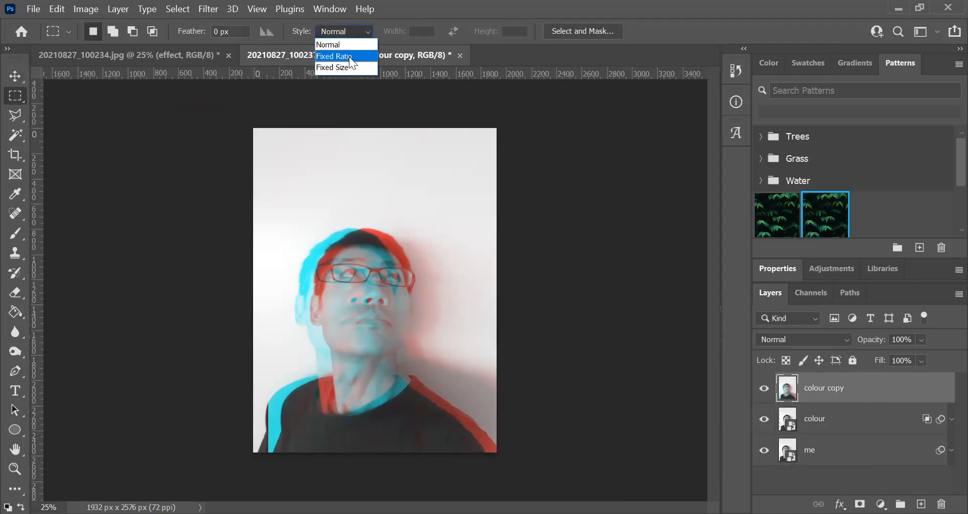
left_click(346, 48)
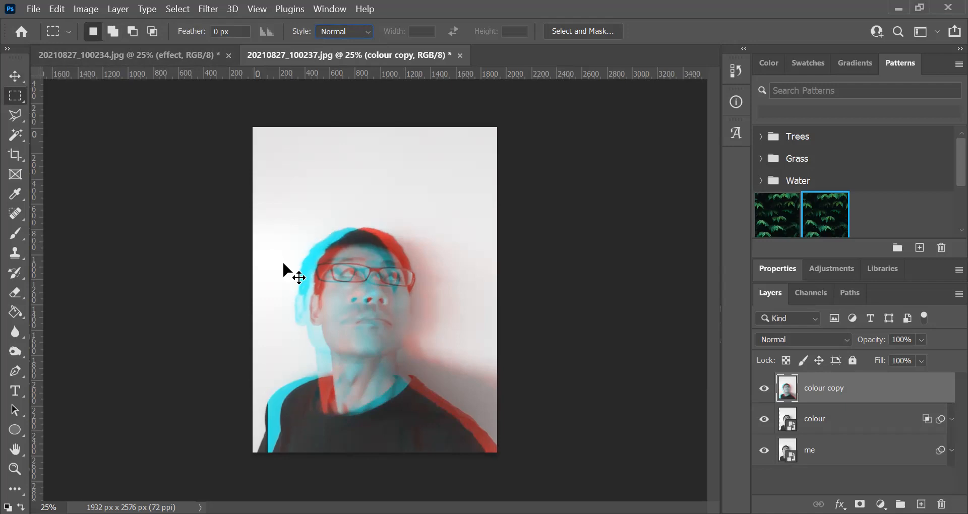
scroll(283, 263, "up", 1)
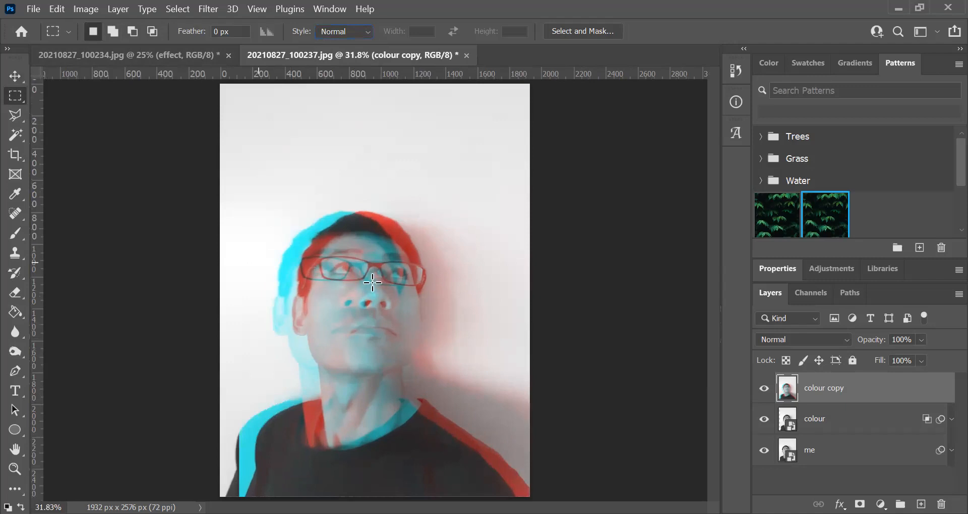
left_click_drag(372, 282, 257, 263)
left_click(15, 76)
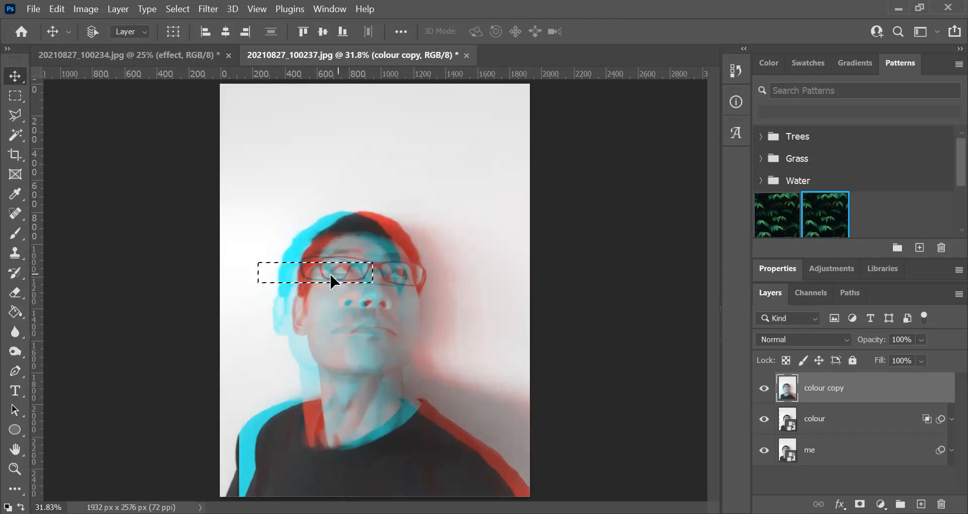
left_click_drag(325, 277, 310, 277)
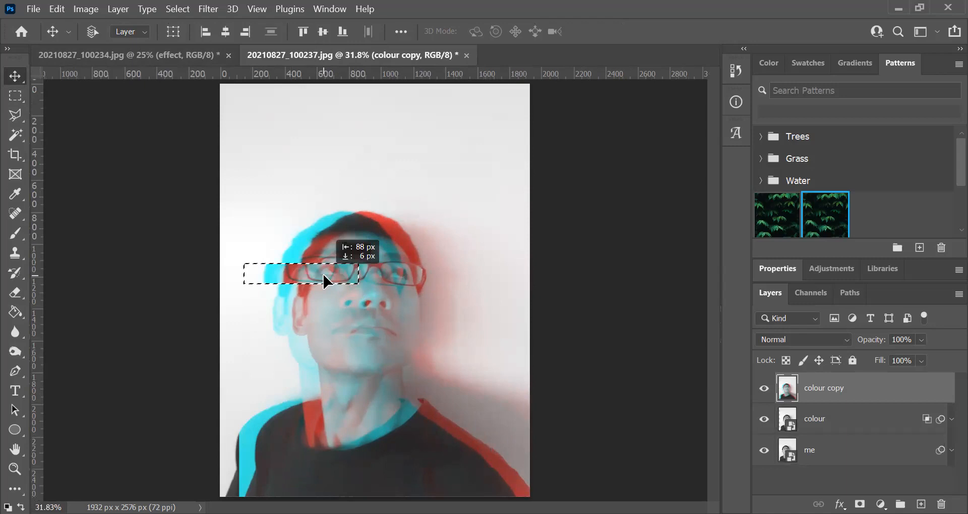
left_click(178, 8)
left_click(187, 40)
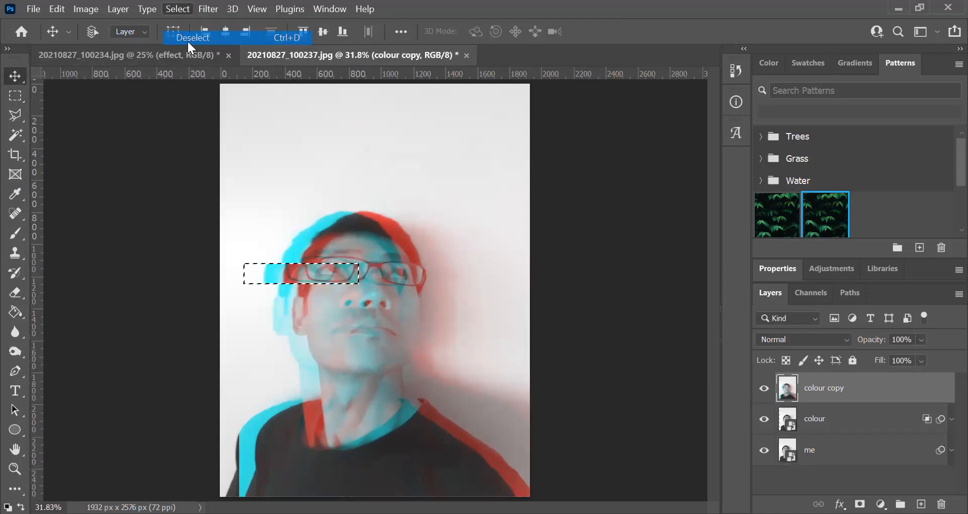
- Select a narrow rectangular strip between the nose and mouth, extending onto the wall, shift it slightly right, and deselect
left_click(16, 98)
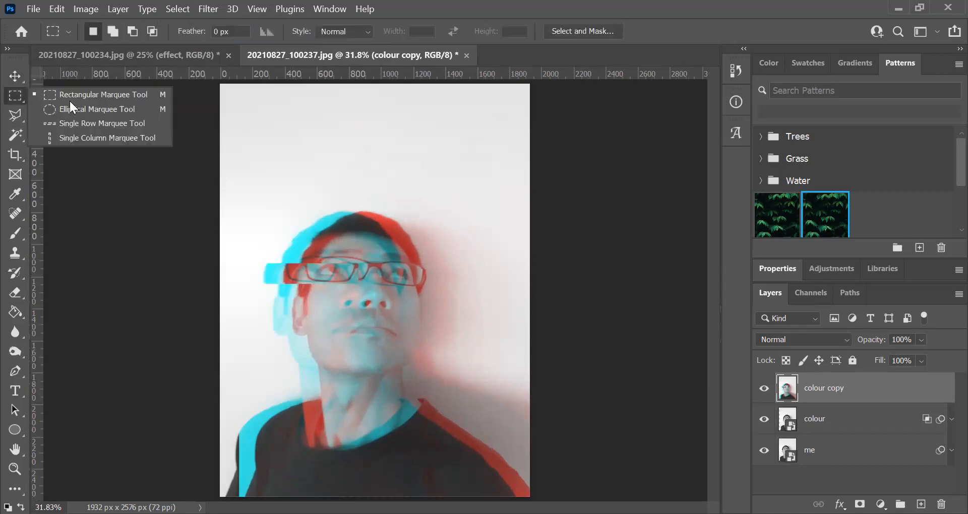
left_click(70, 98)
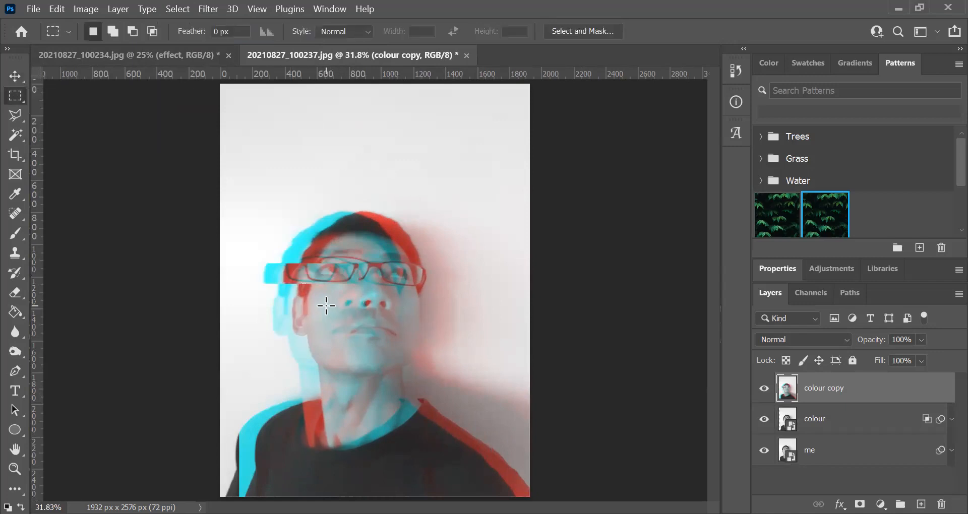
left_click_drag(476, 323, 326, 305)
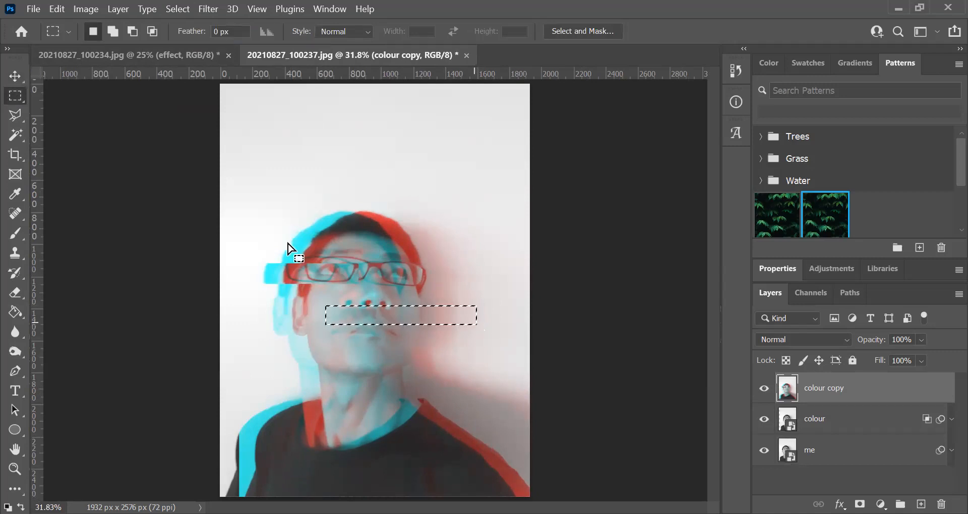
left_click(15, 76)
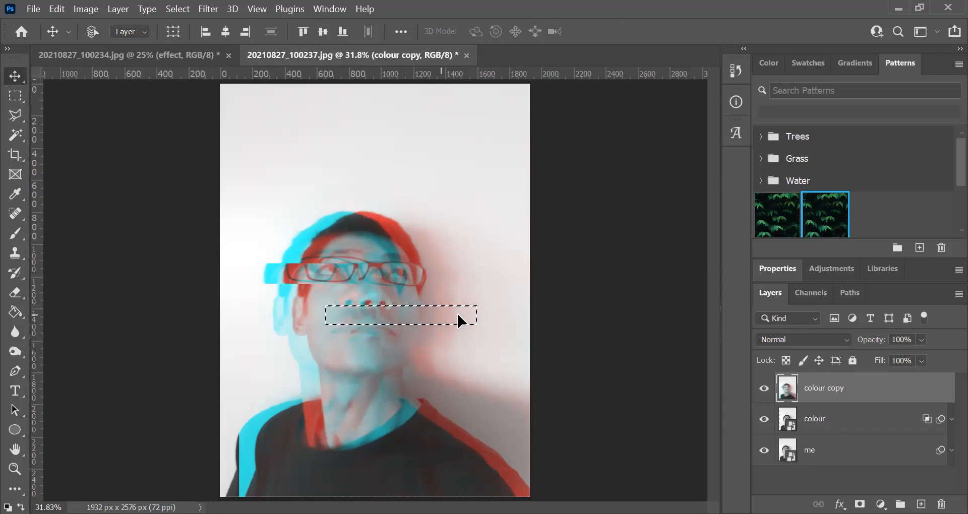
left_click_drag(439, 313, 459, 312)
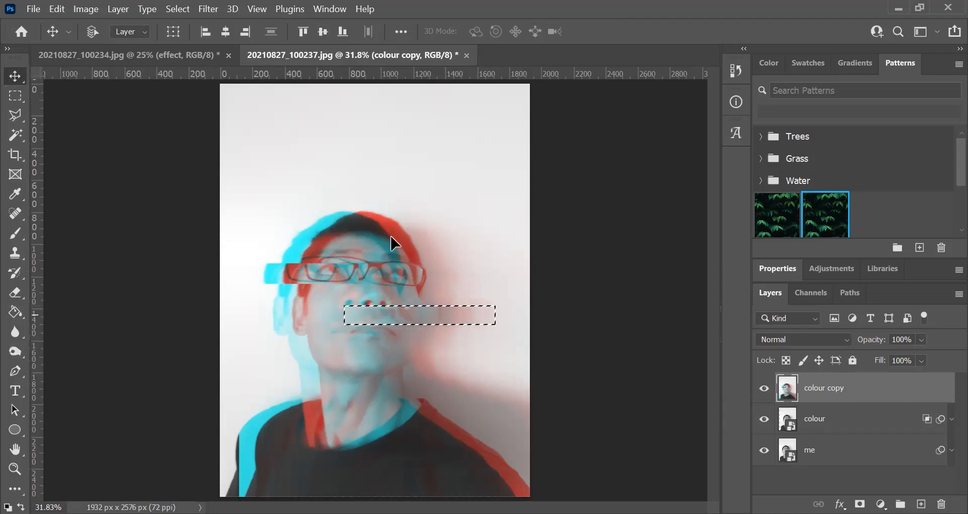
left_click(179, 7)
left_click(186, 33)
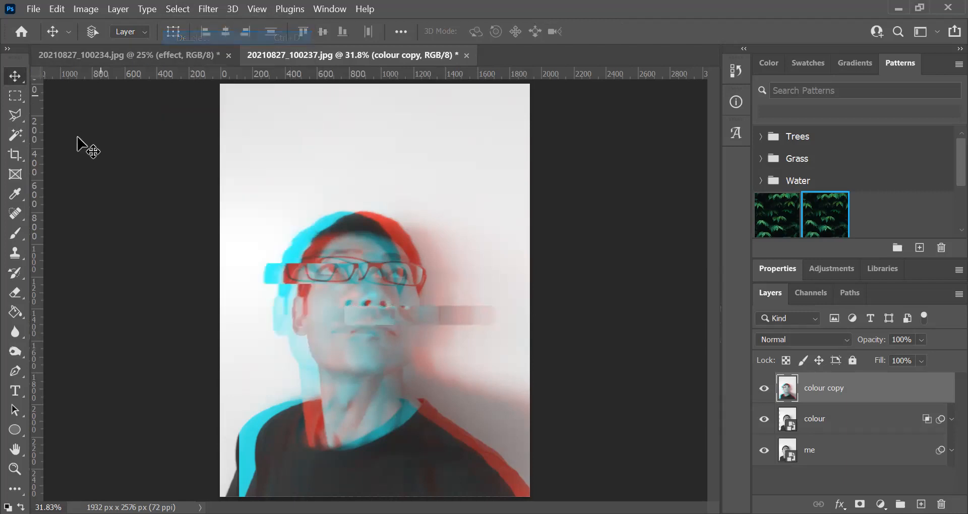
- Select a wide, taller rectangular band across the neck below the chin, shift it to the right, and deselect
left_click(15, 95)
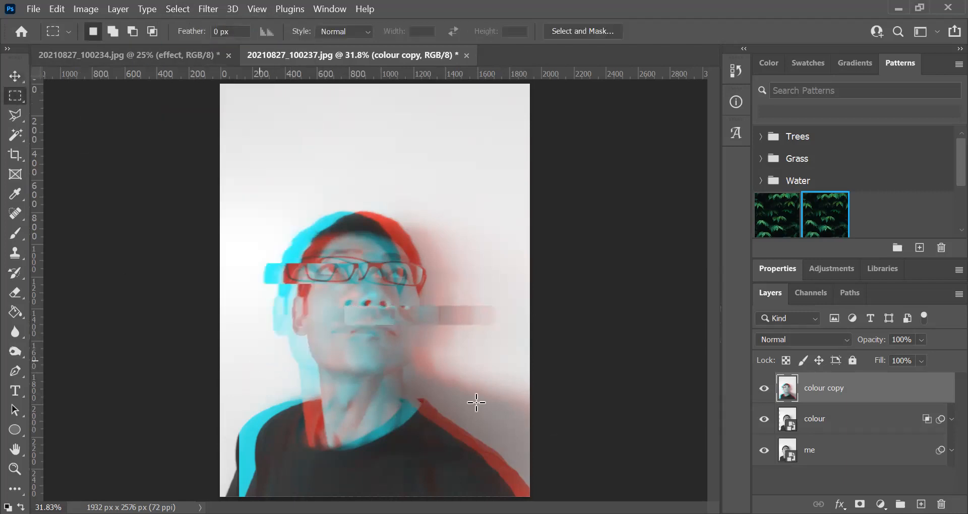
left_click_drag(477, 402, 259, 361)
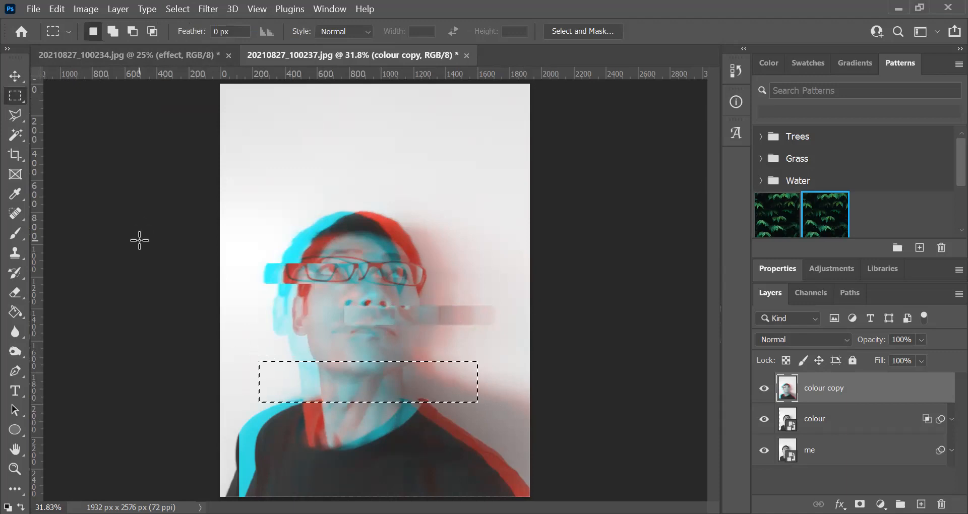
left_click(15, 75)
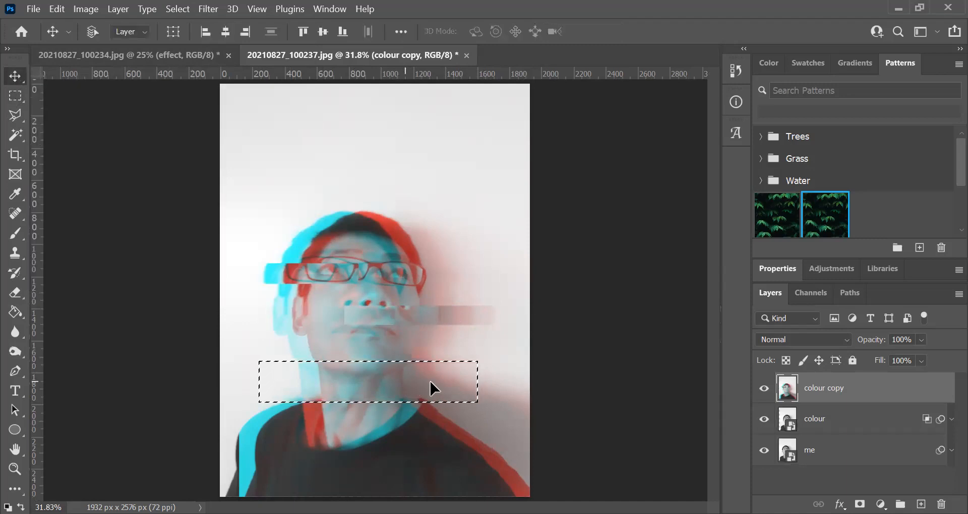
left_click_drag(432, 388, 455, 389)
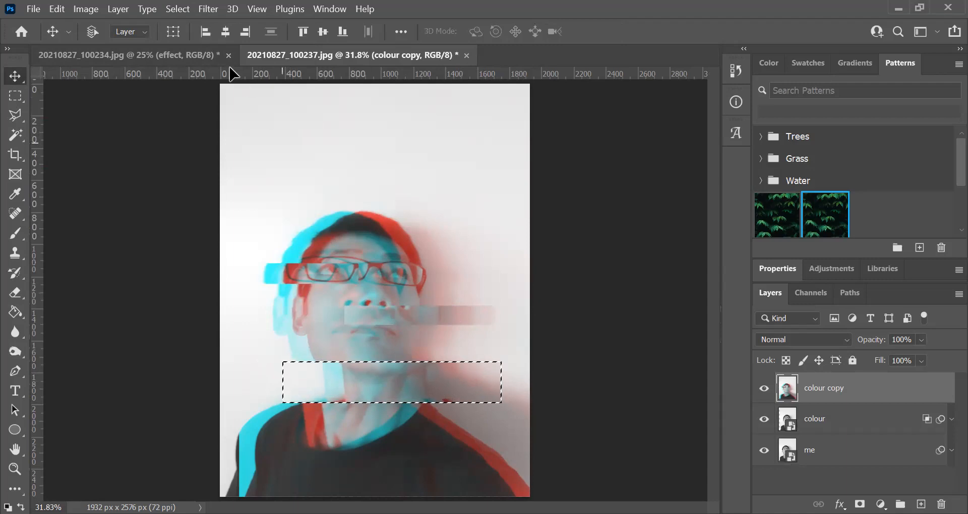
left_click(176, 8)
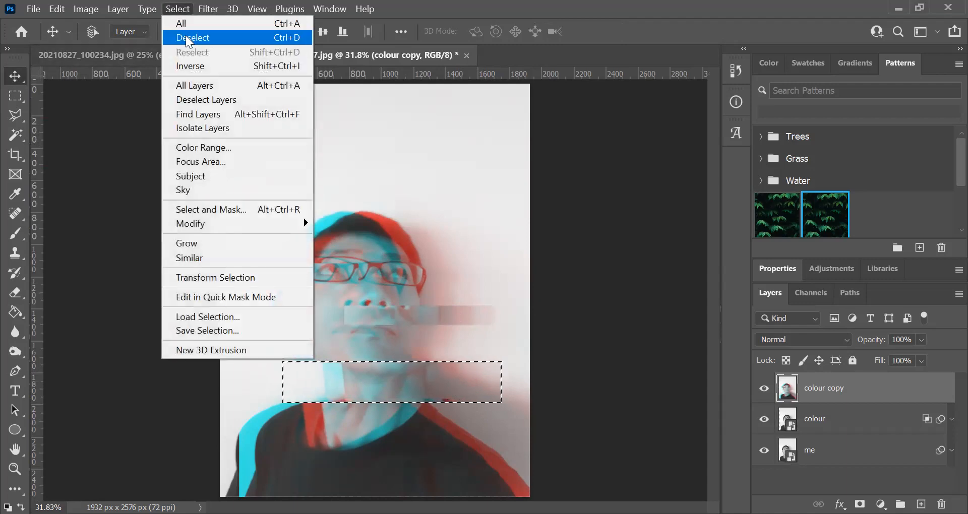
left_click(284, 37)
- Select a small thin strip beside the mouth at the earlobe, shift it slightly left, and deselect
left_click(16, 96)
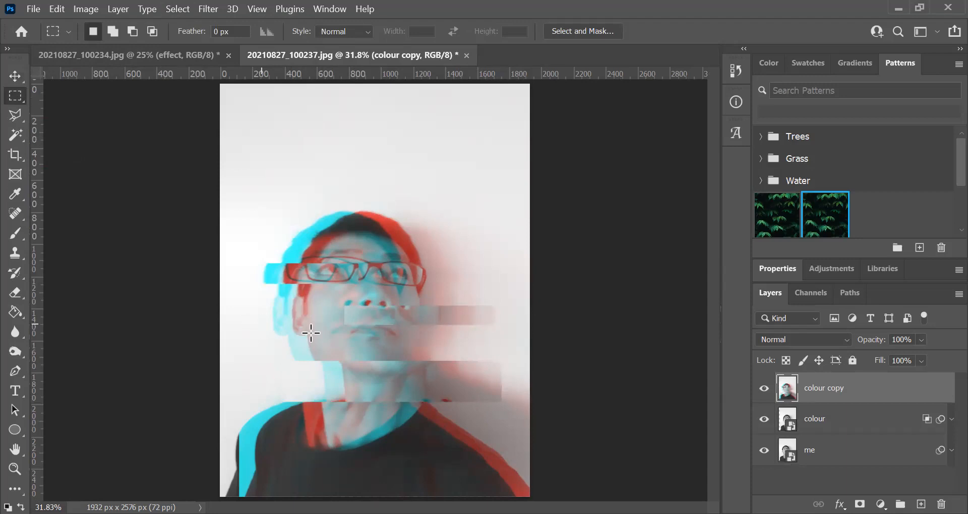
left_click_drag(331, 334, 260, 324)
left_click(15, 76)
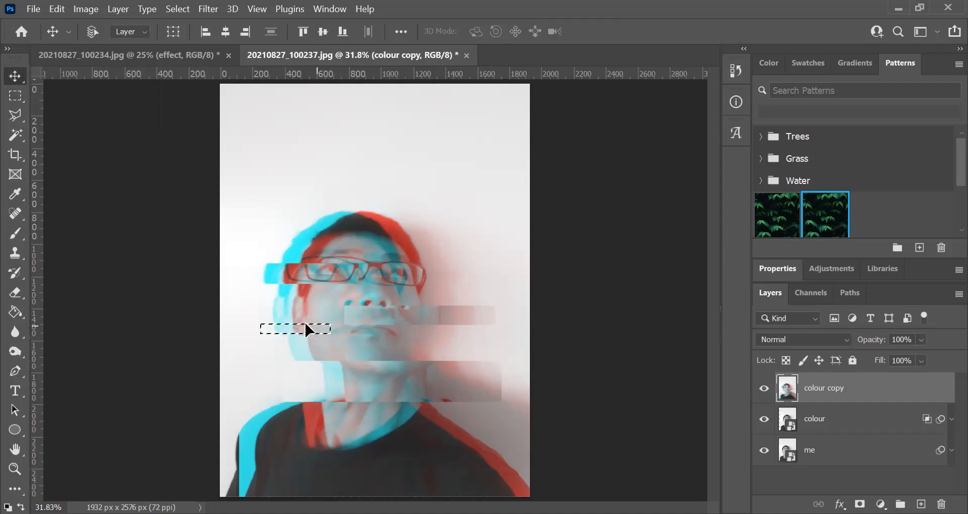
left_click_drag(306, 324, 294, 323)
left_click(177, 9)
left_click(207, 42)
- Select a very thin strip across the shirt collar just below the neck band, shift it right, and deselect
left_click(7, 472)
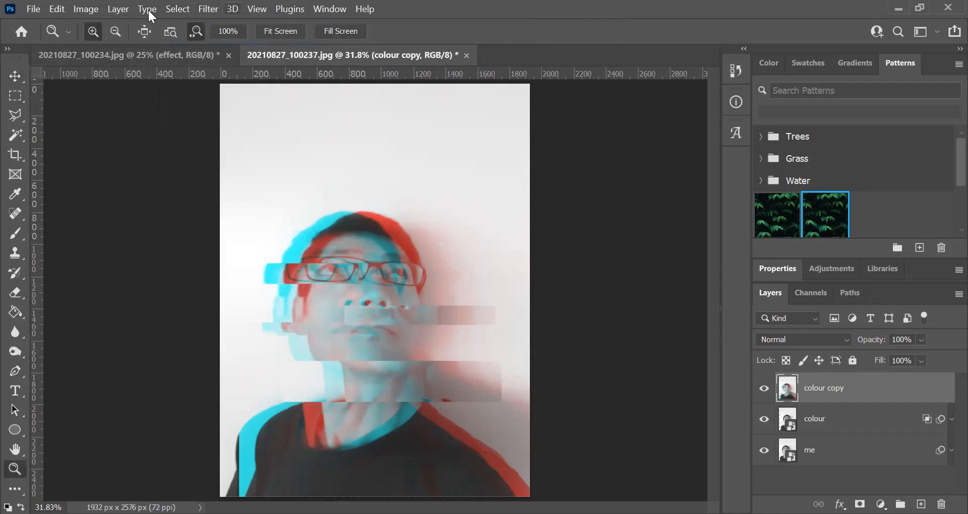
left_click(392, 389)
left_click(388, 415)
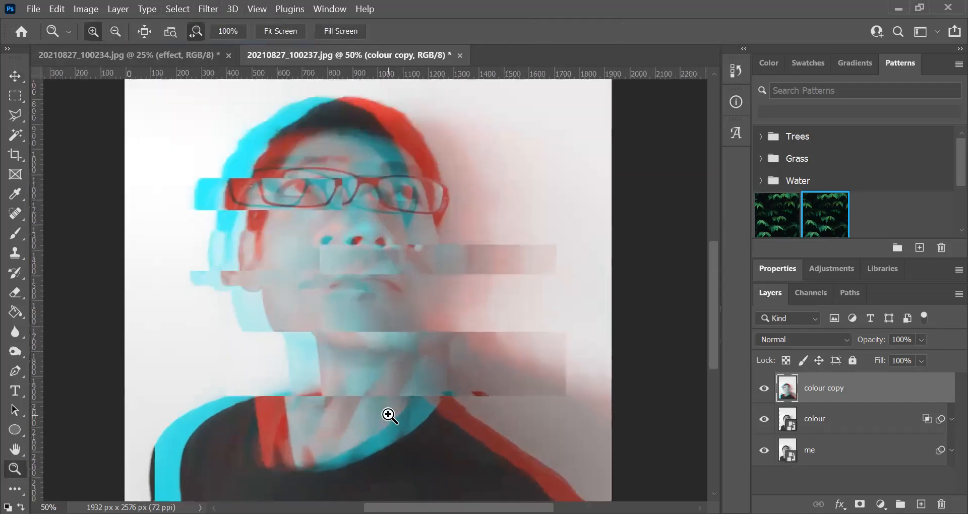
left_click(389, 415)
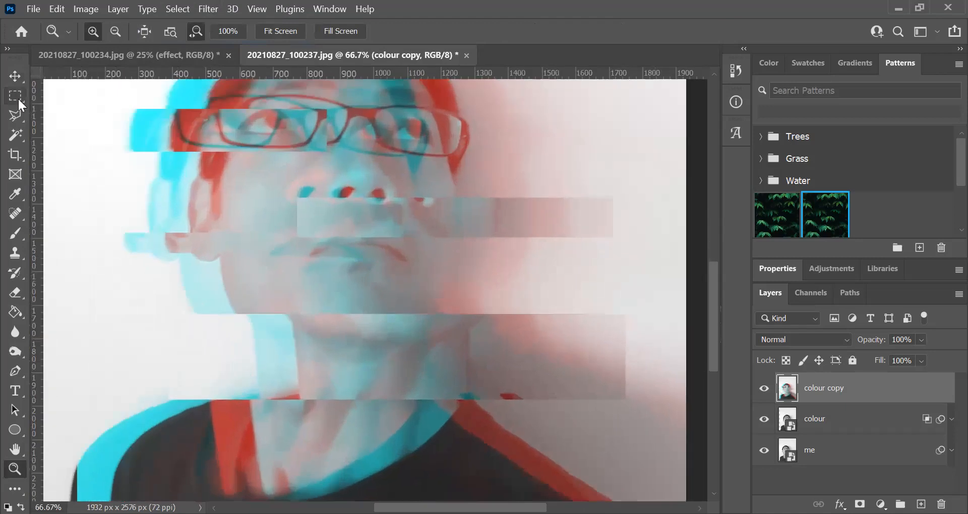
left_click(14, 95)
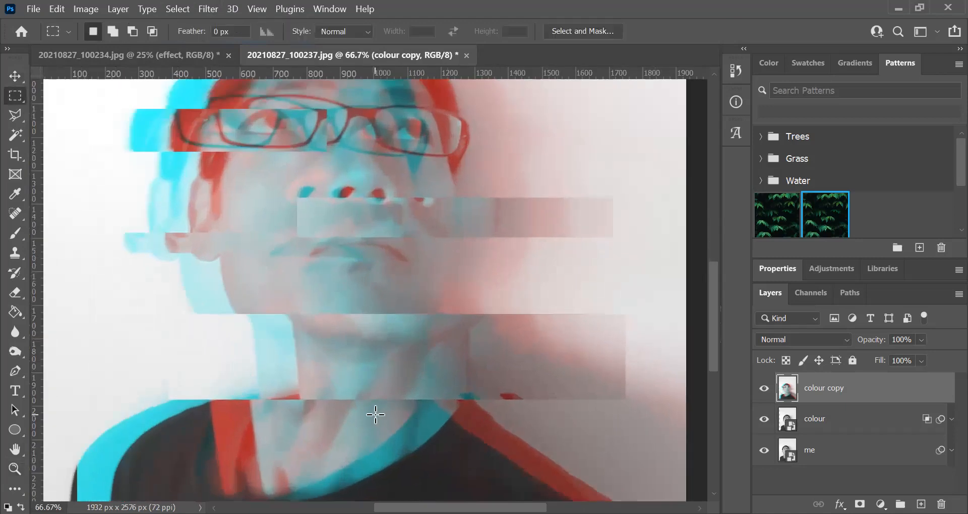
left_click_drag(564, 416, 361, 425)
key("v")
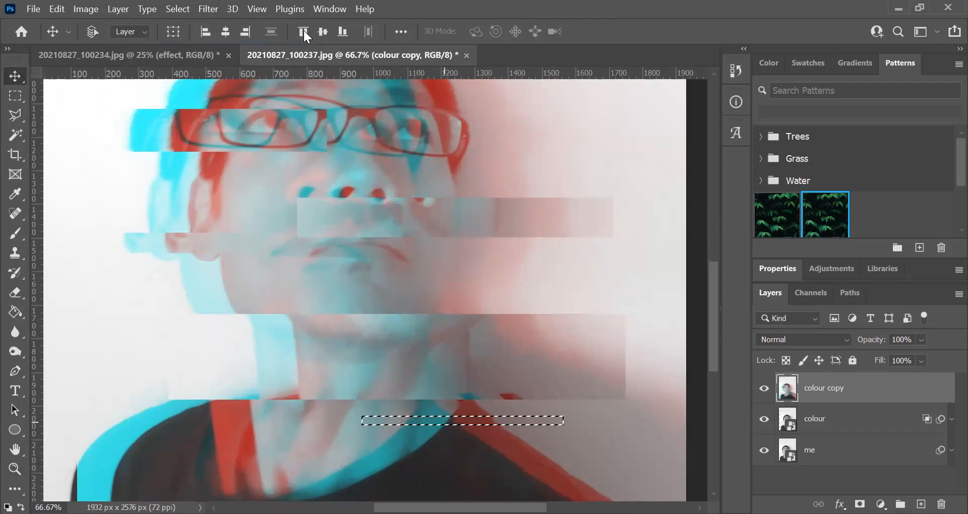
left_click(180, 5)
left_click(191, 38)
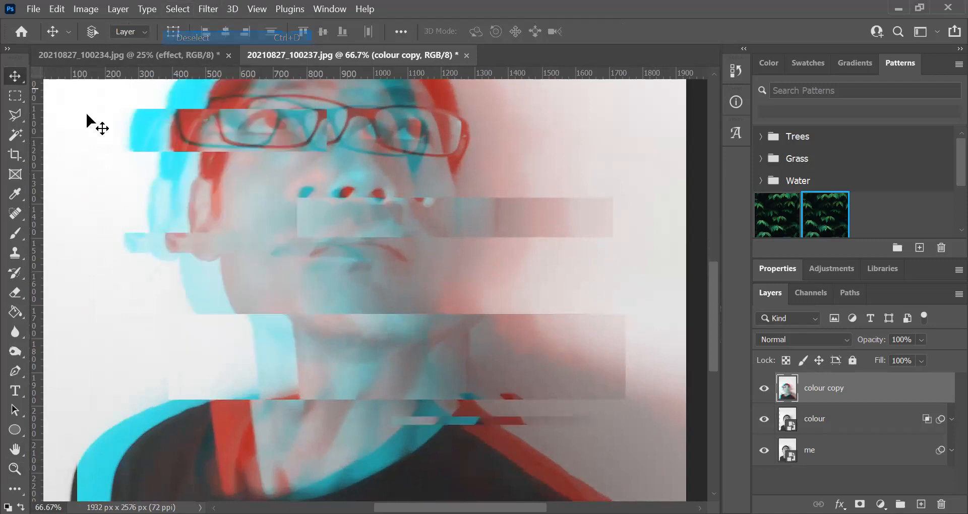
- Select a second thin strip just below the displaced collar strip, shift it right by just over 100 px, and deselect
left_click(14, 99)
left_click_drag(357, 432, 509, 440)
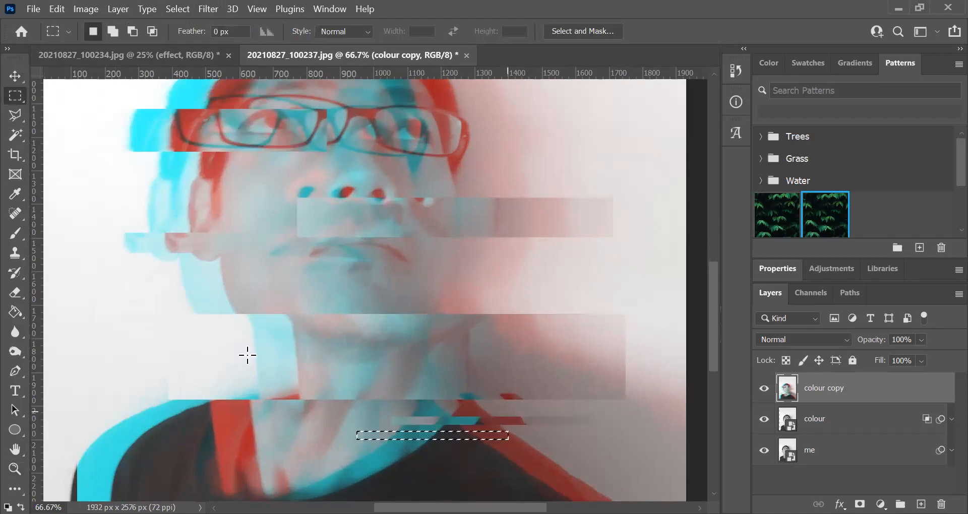
left_click(13, 75)
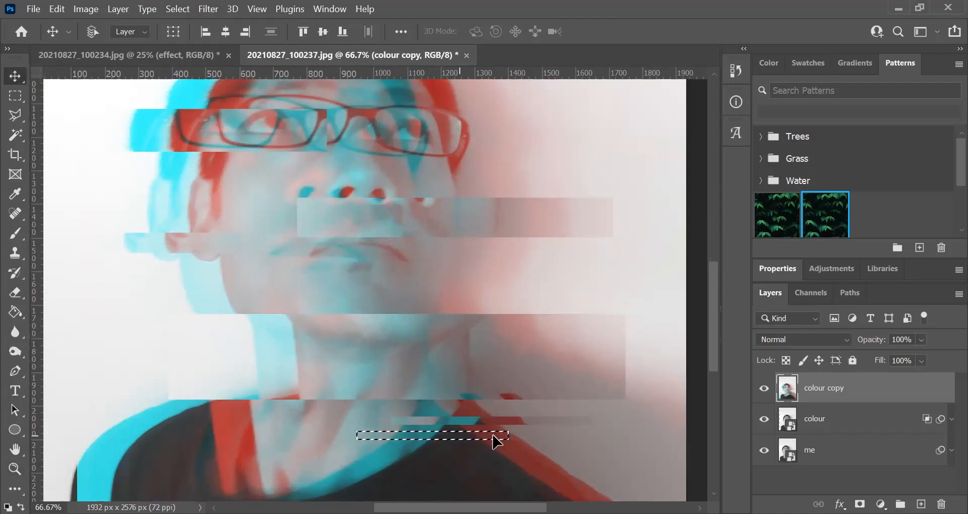
left_click_drag(493, 435, 500, 435)
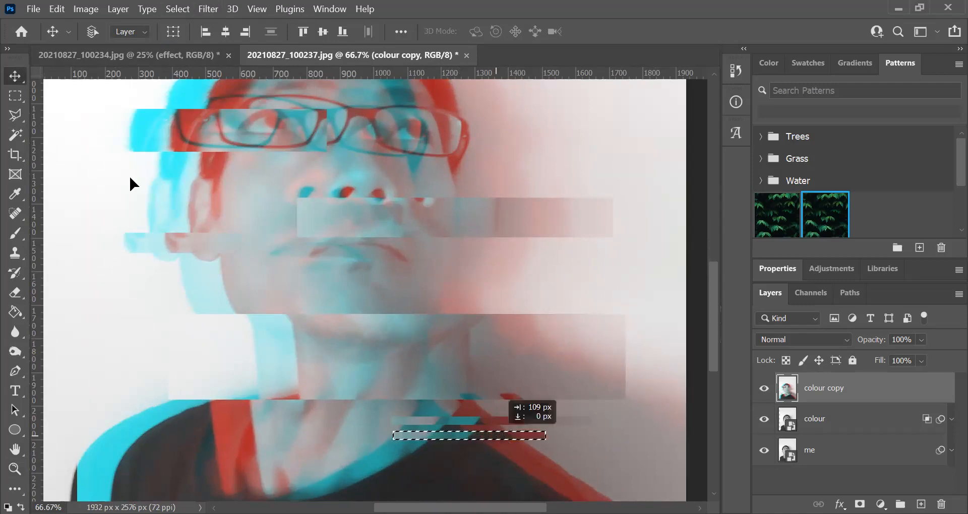
left_click(178, 8)
left_click(183, 37)
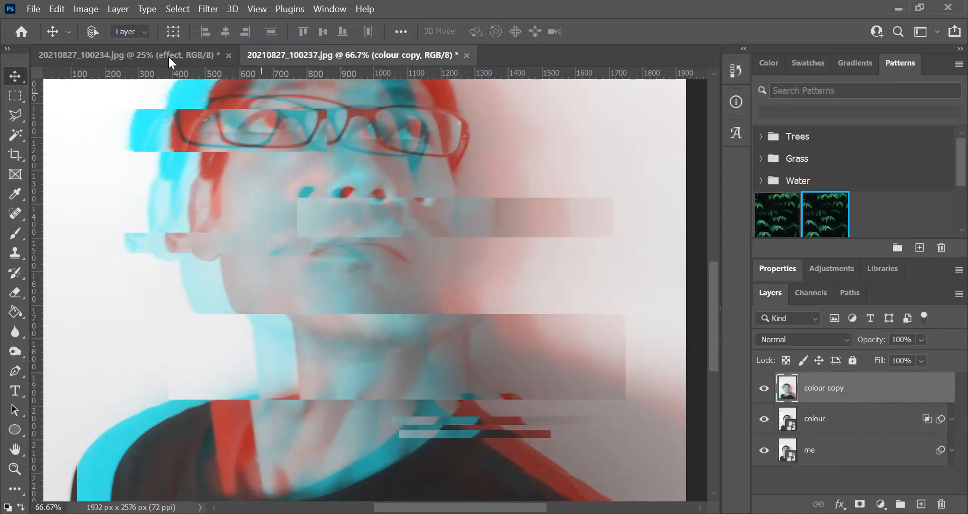
left_click(126, 9)
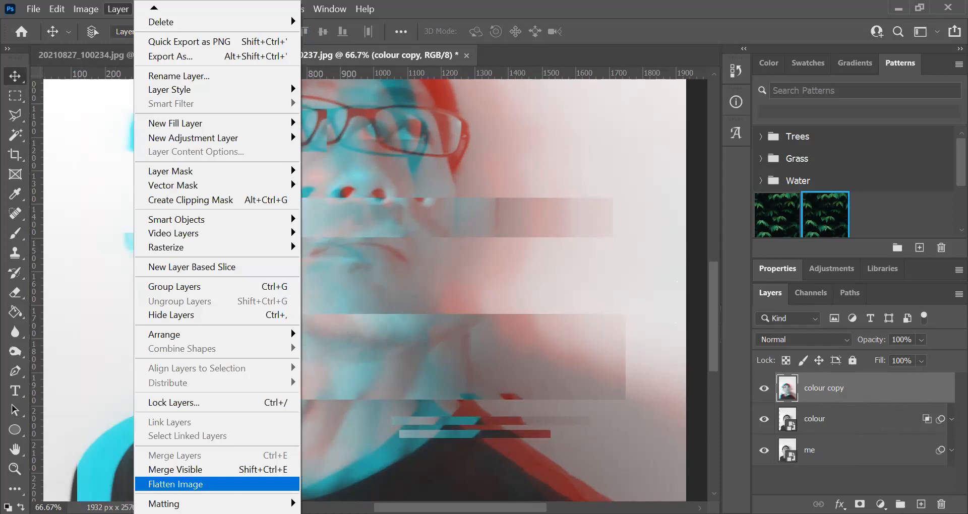
left_click(103, 9)
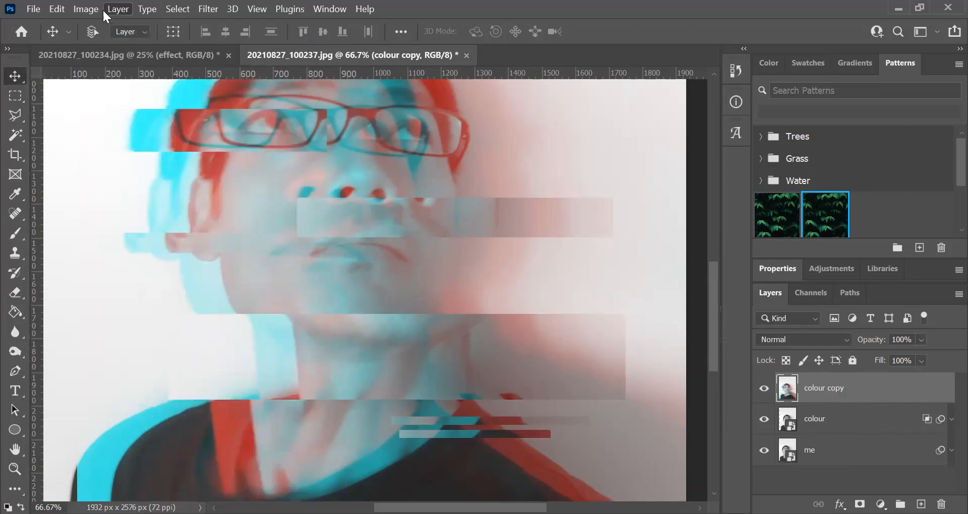